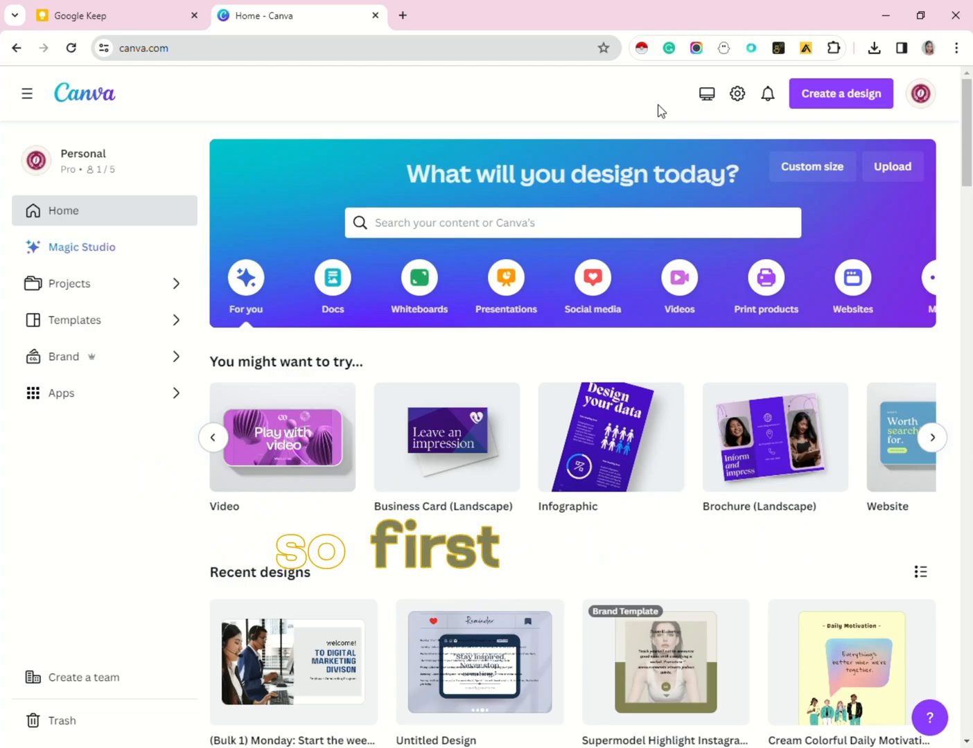
Browse the suggested design types and create a blank Video design at 1920 × 1080 px
click(215, 440)
click(214, 437)
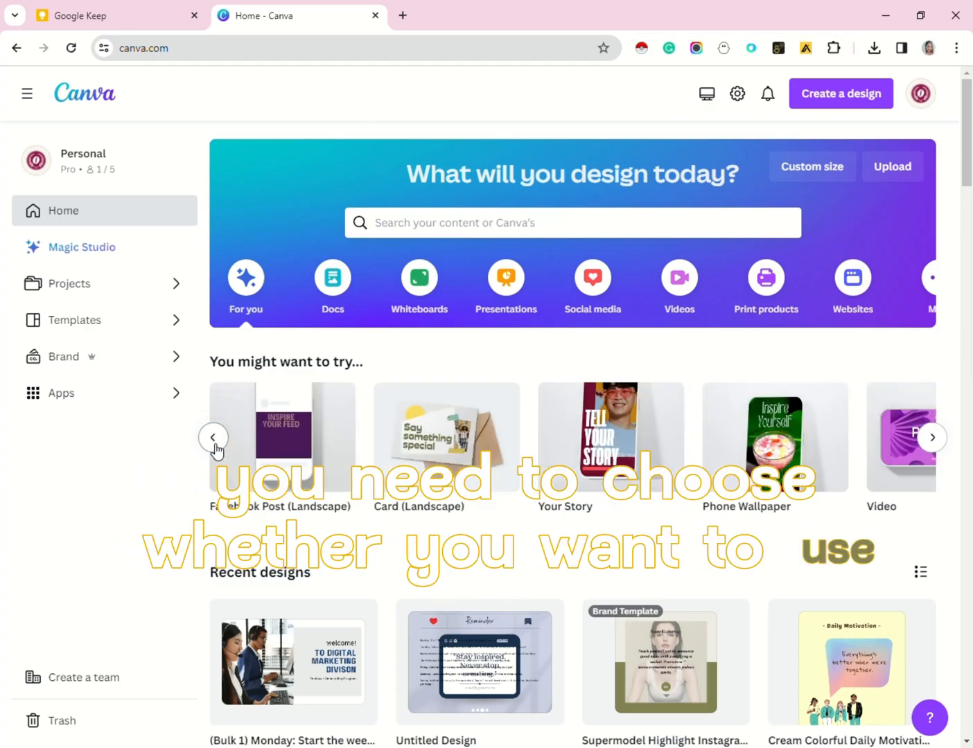
mouse_move(262, 461)
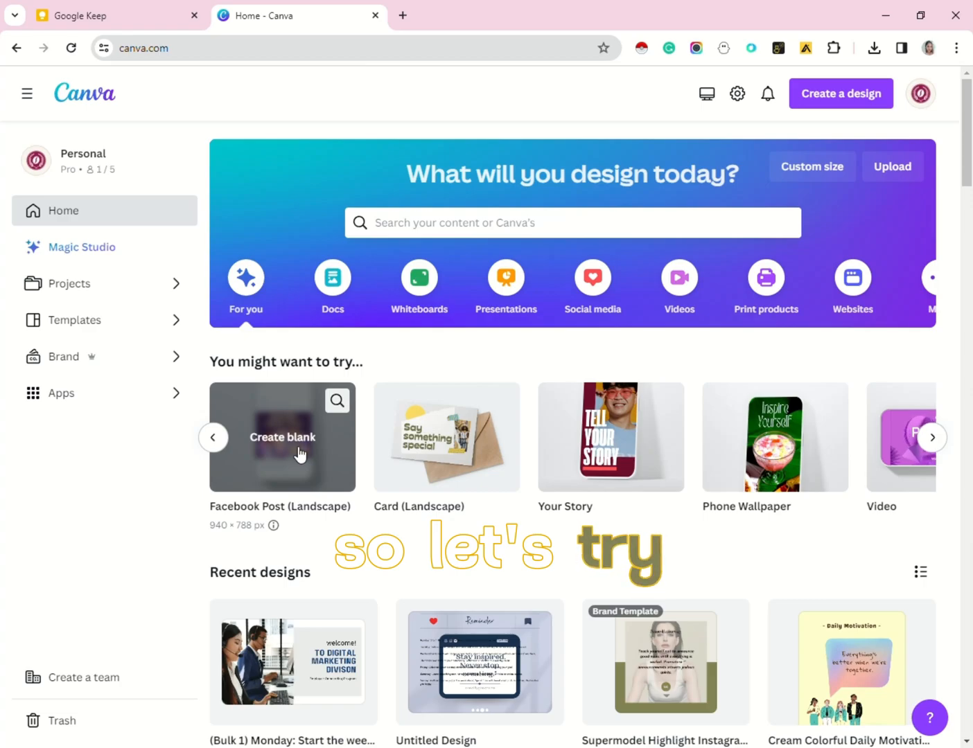
click(932, 438)
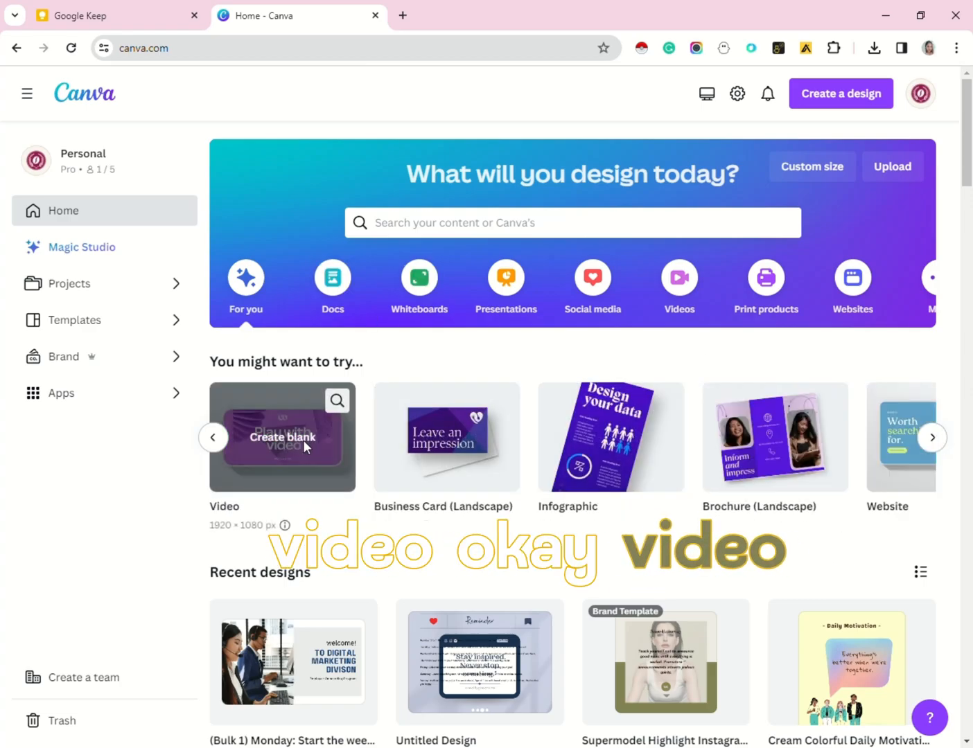
click(303, 443)
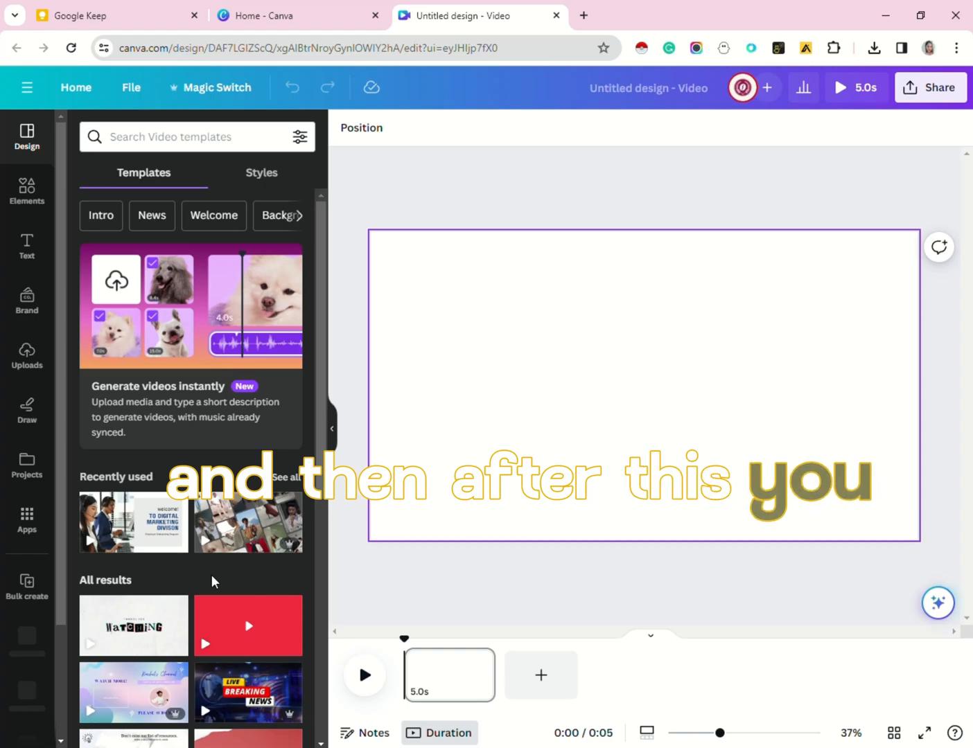
Apply all 5 pages of the recently used Grey Modern Employee Onboarding Training Video template to the design
scroll(214, 578, down, 1)
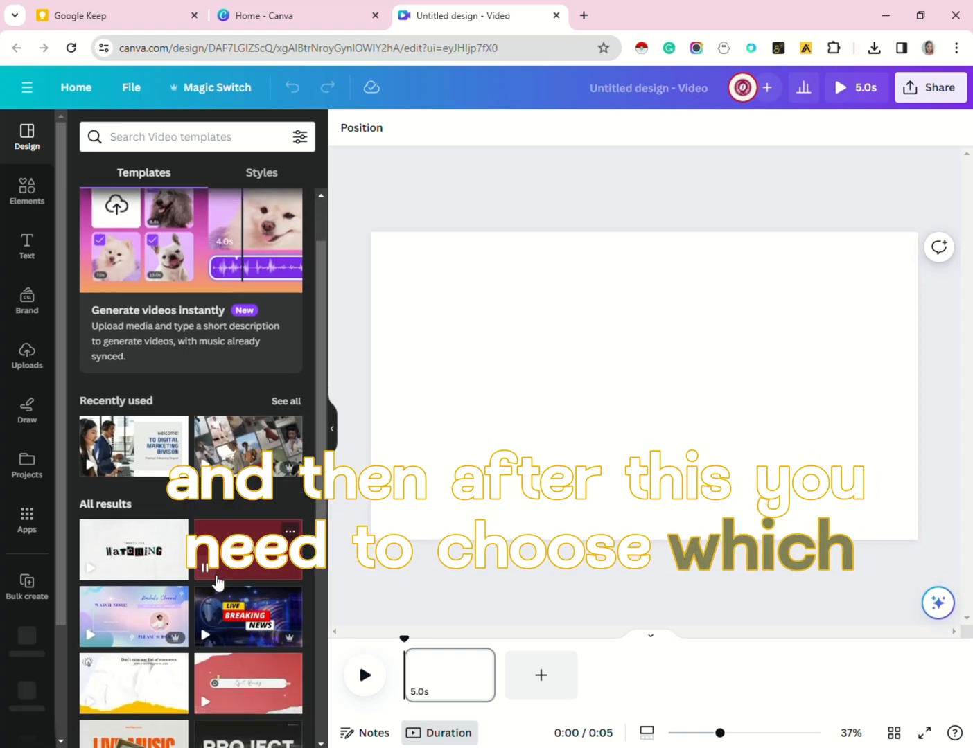
scroll(216, 580, up, 1)
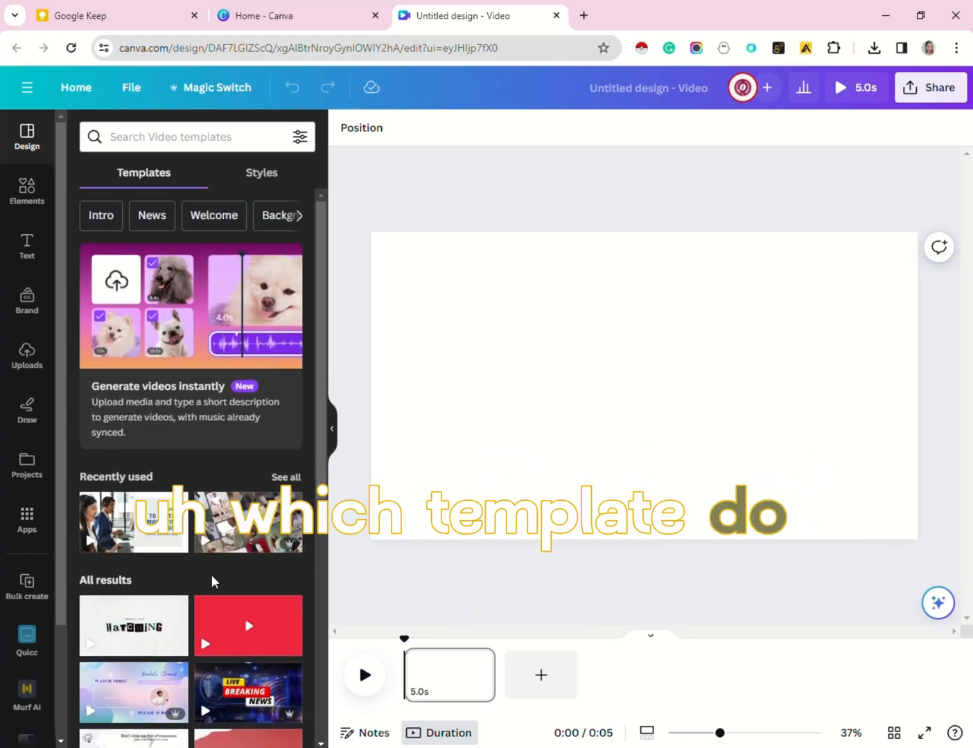
click(130, 526)
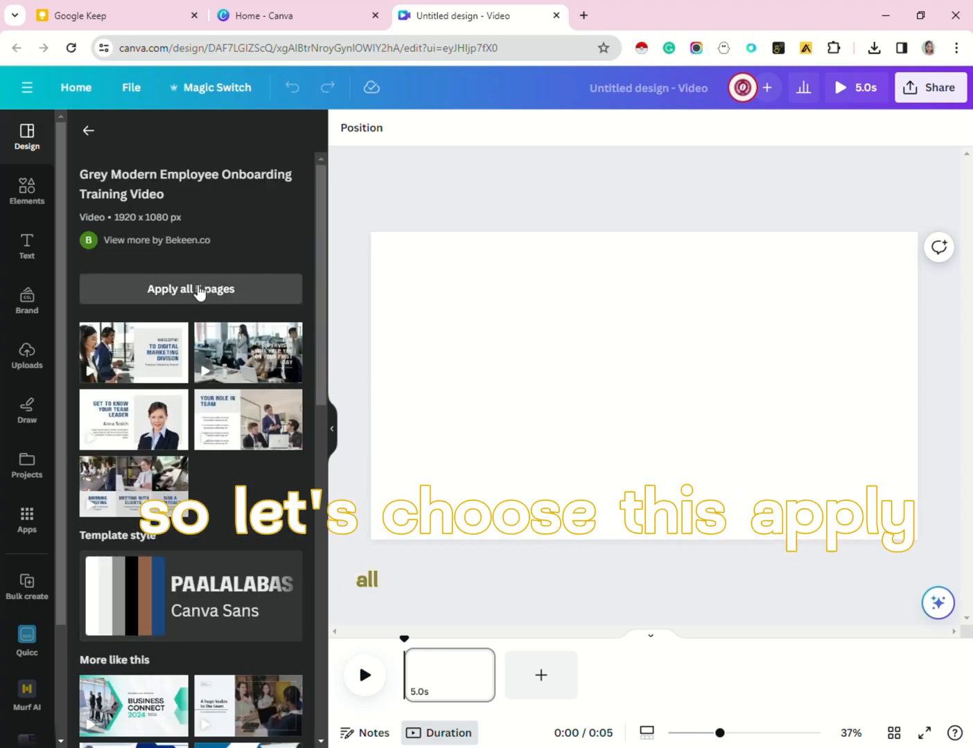
click(200, 288)
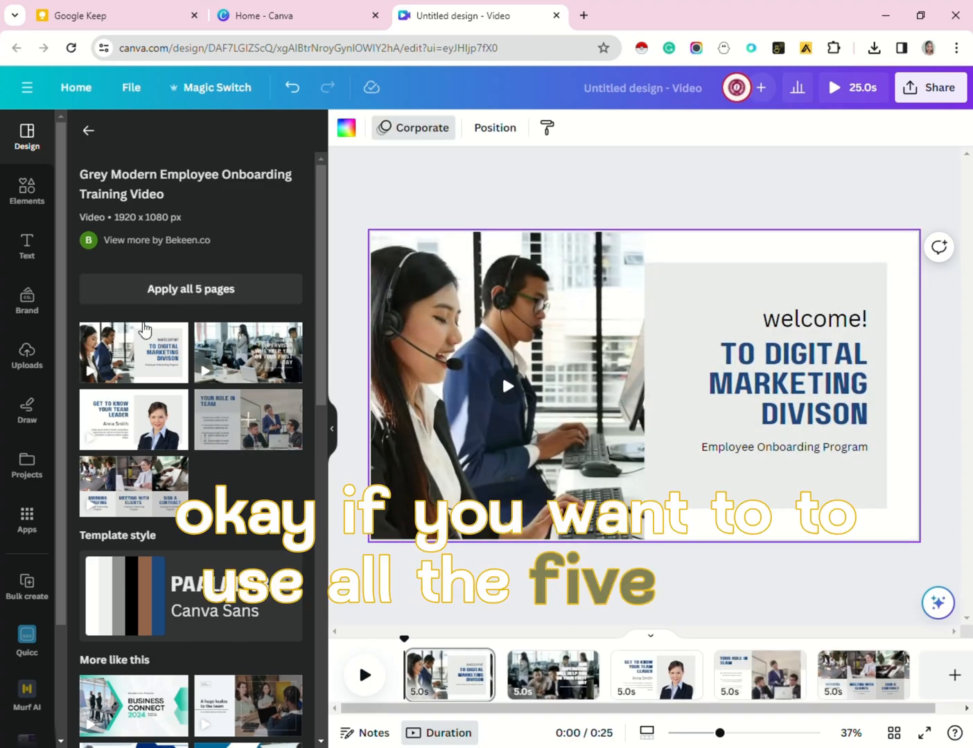
Delete the second through fifth pages of the video, keeping only the welcome page
click(585, 664)
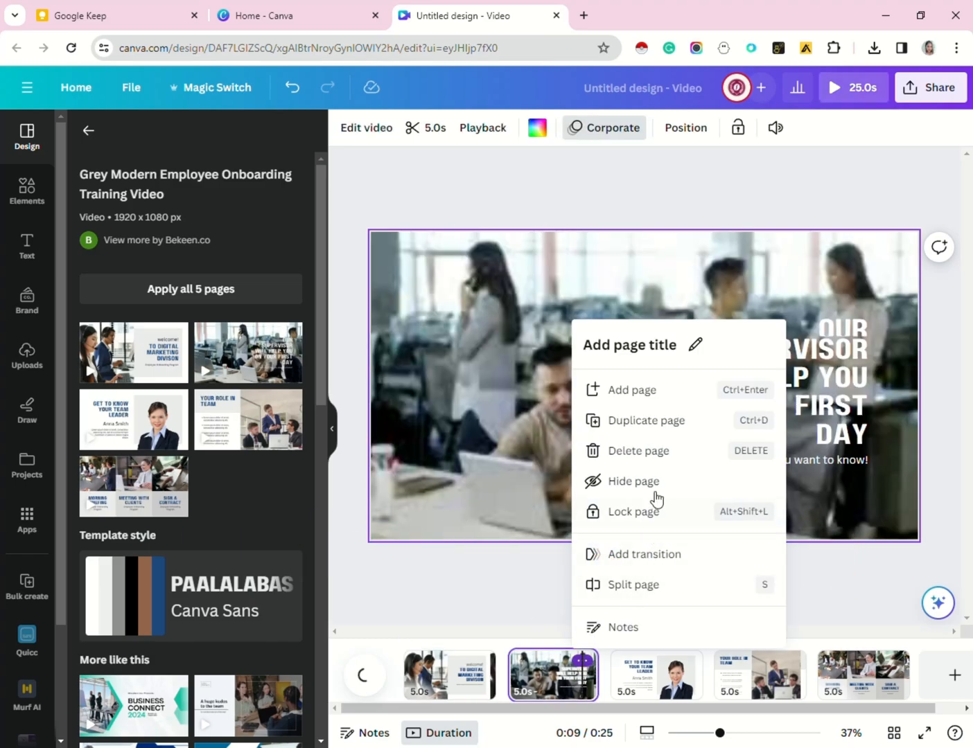
click(639, 454)
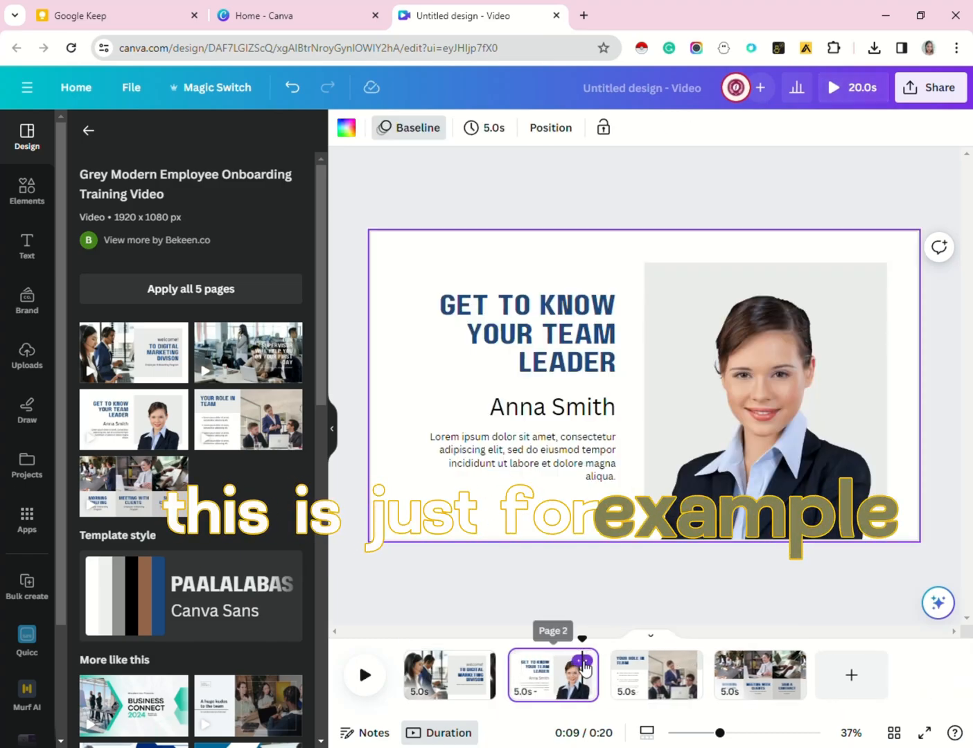
click(584, 660)
key(Delete)
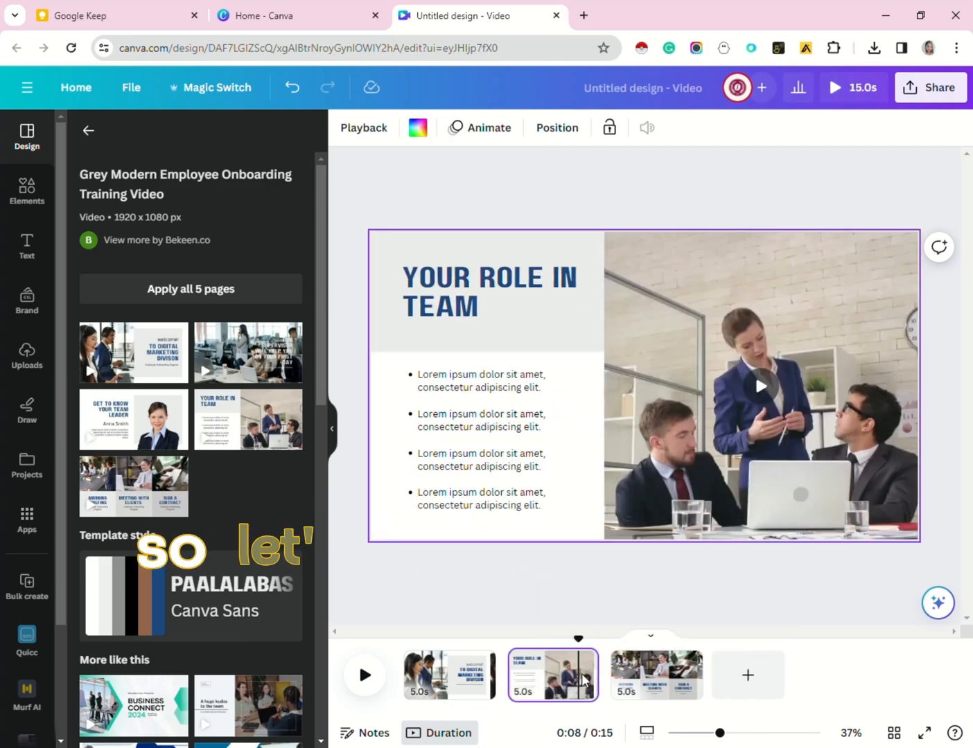
click(583, 660)
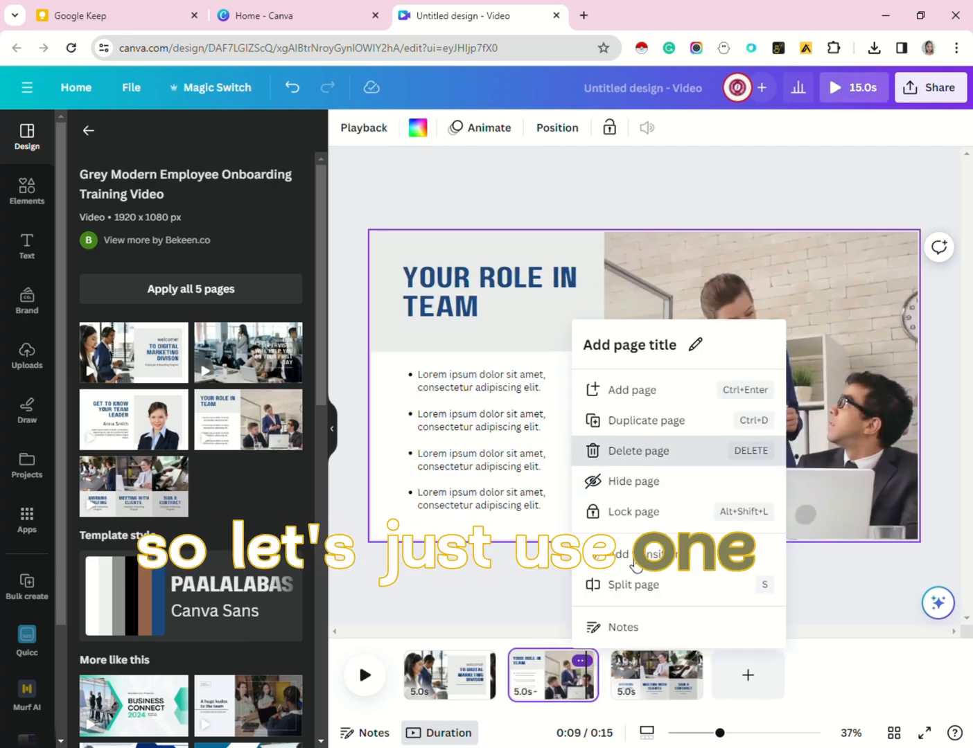
click(638, 450)
click(584, 660)
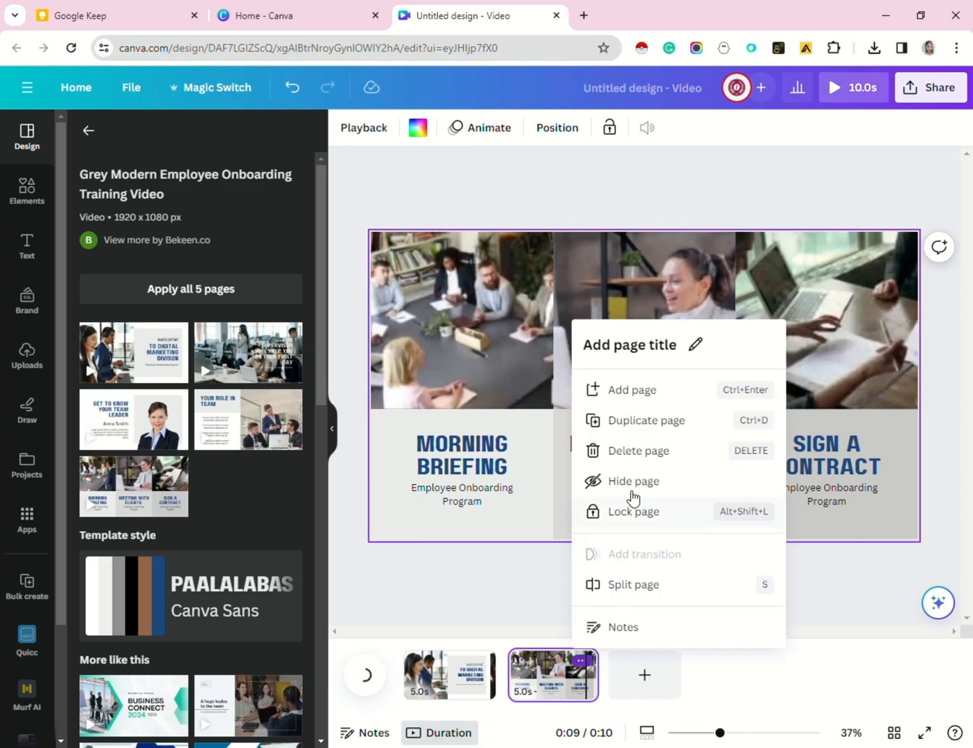
click(636, 453)
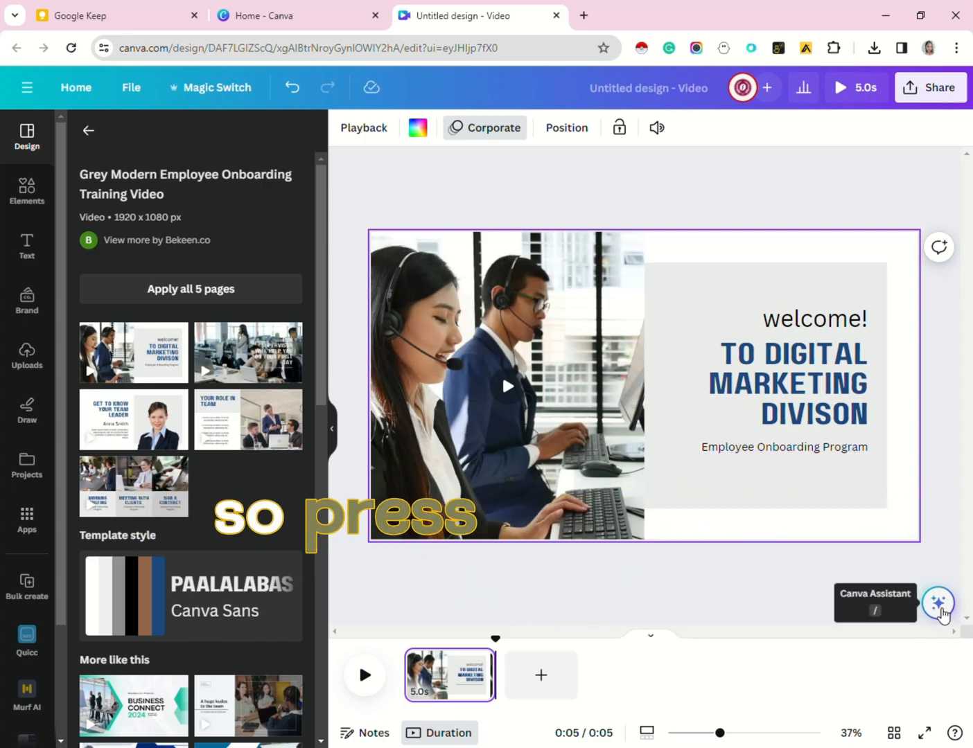
Generate text with Magic Write using the prompt "7 days activity for business proposal"
click(944, 609)
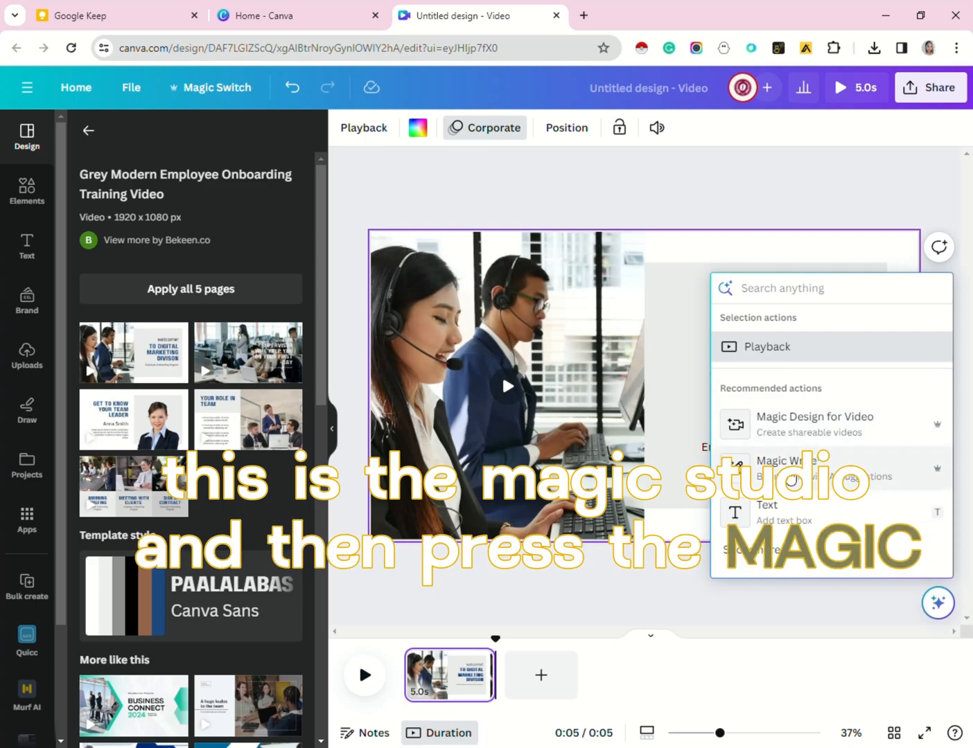
click(786, 472)
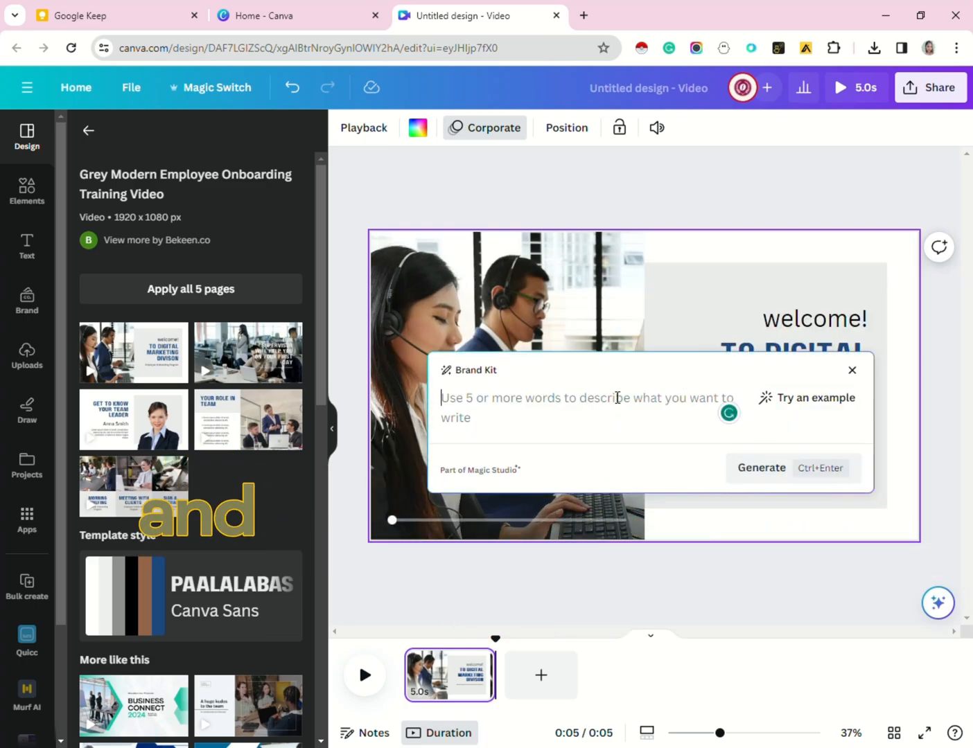
text(7 days activity for business proposal)
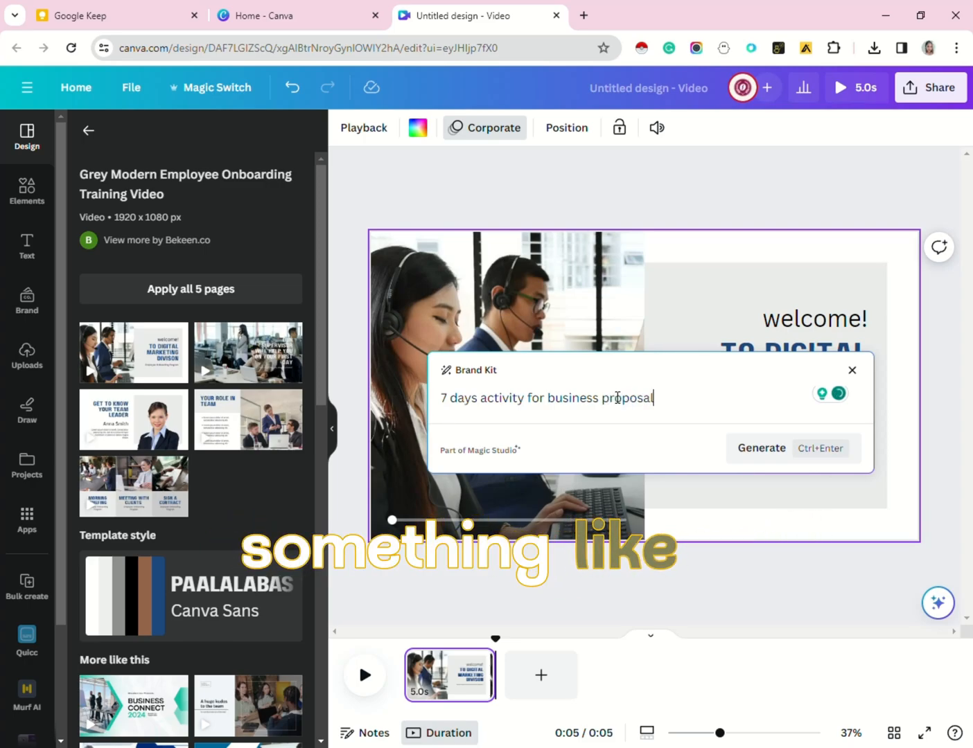
key(ctrl+a)
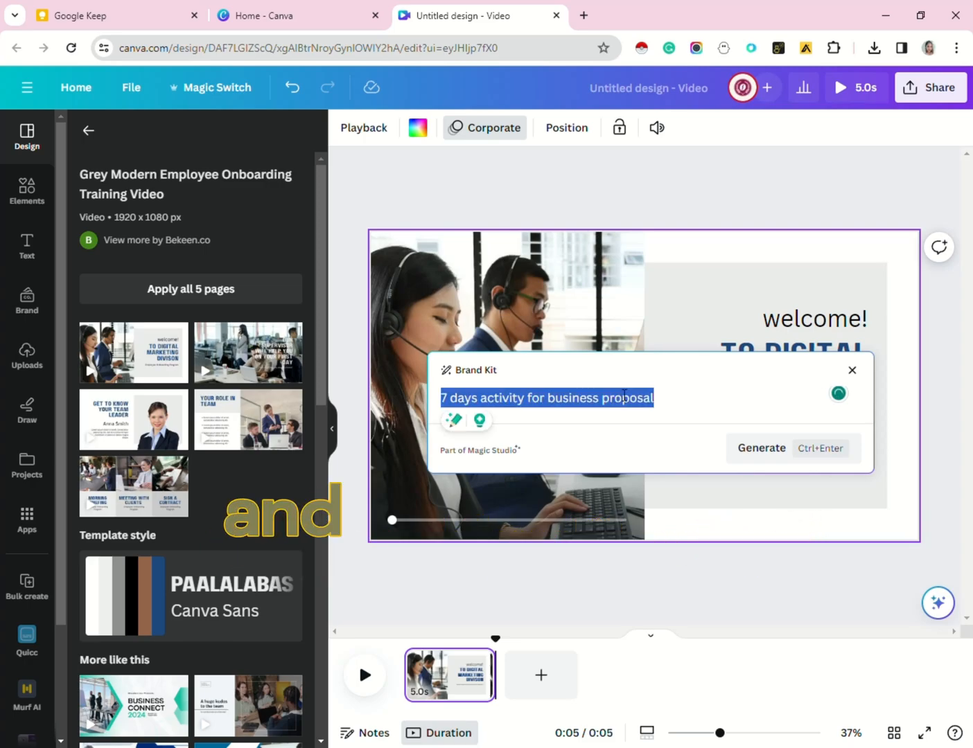
click(703, 414)
click(768, 450)
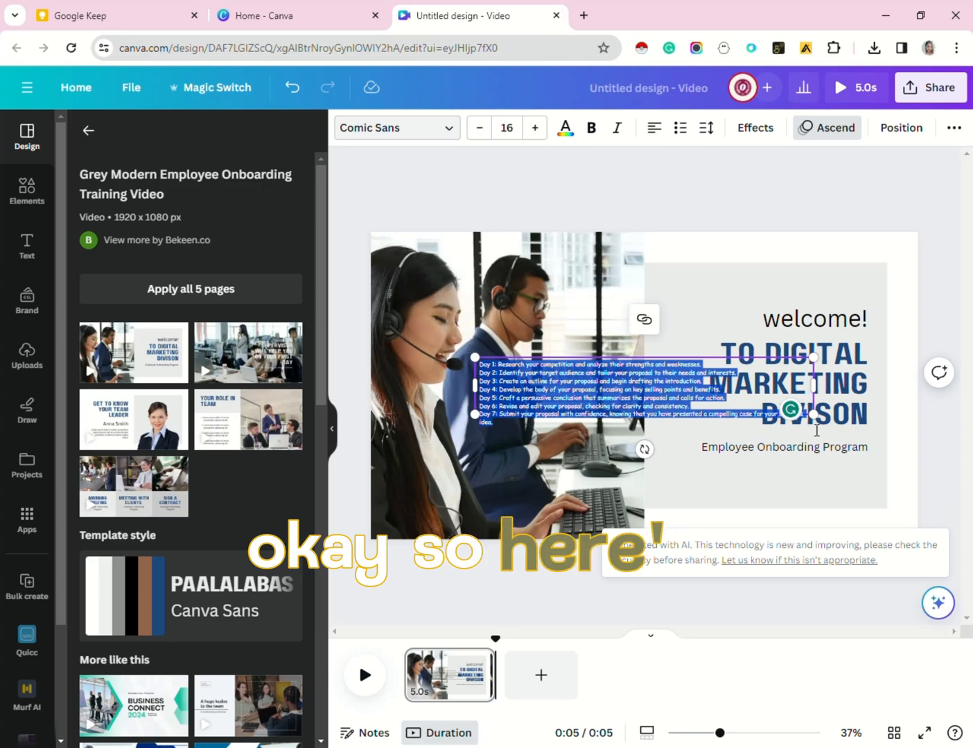
Enlarge the generated seven-day text to font size 23.5 and copy all of it
drag(867, 460, 964, 532)
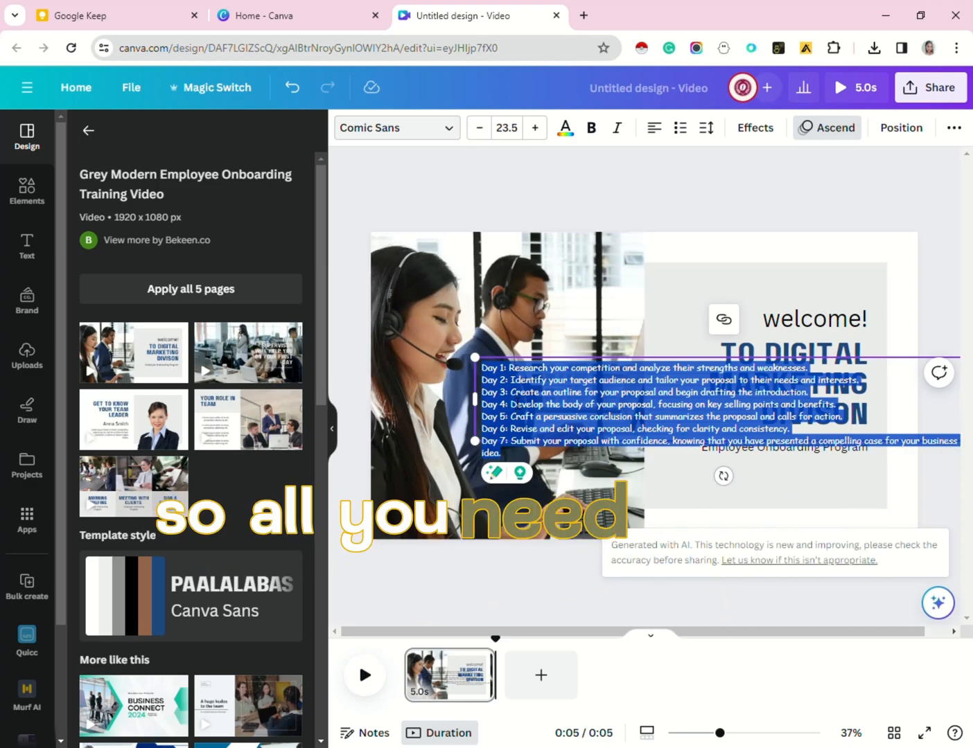
key(ctrl+c)
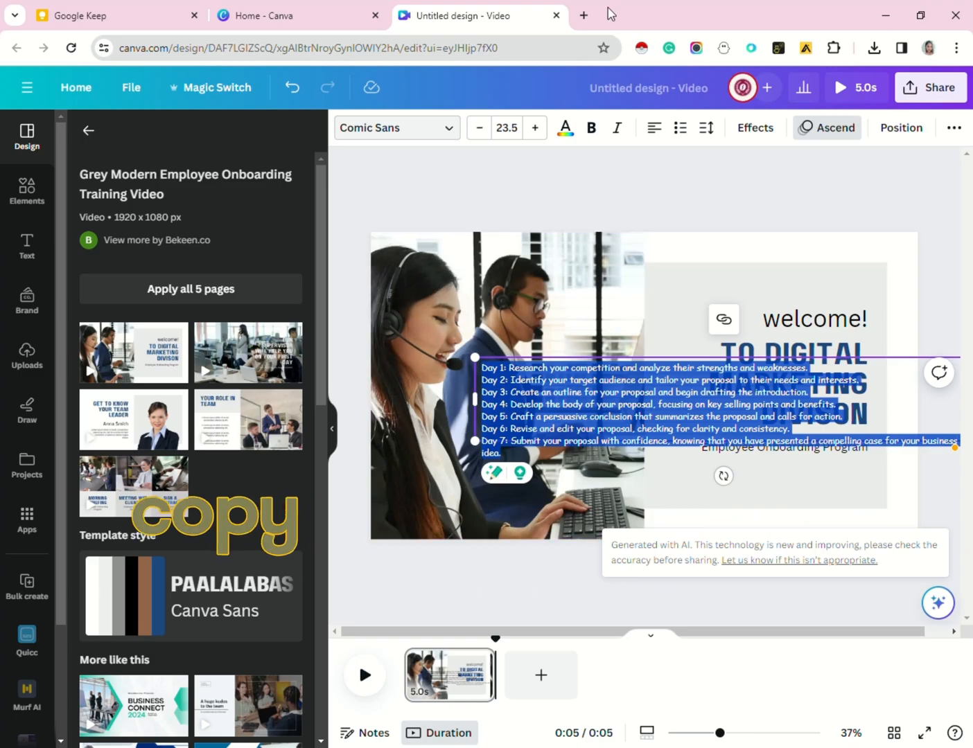
Switch to Google Sheets in a new browser tab and create a blank spreadsheet
click(584, 16)
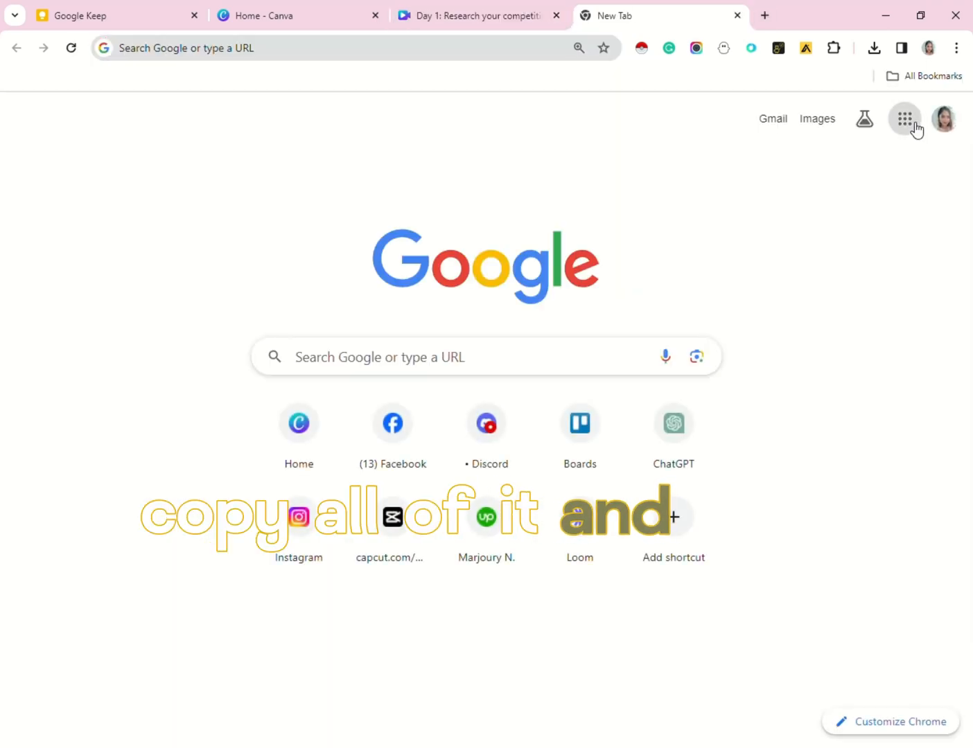
click(912, 125)
scroll(834, 440, down, 2)
scroll(832, 440, down, 3)
click(891, 219)
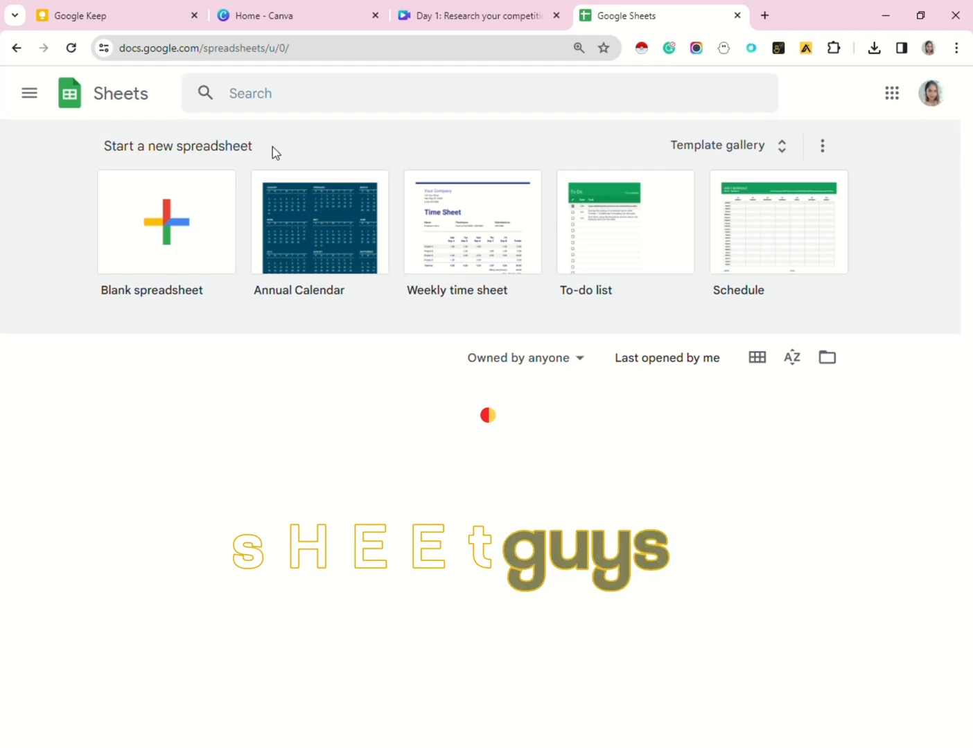
click(169, 226)
Name the spreadsheet "7days activity for business proposal" and paste the copied seven-day text starting in cell A1
click(170, 86)
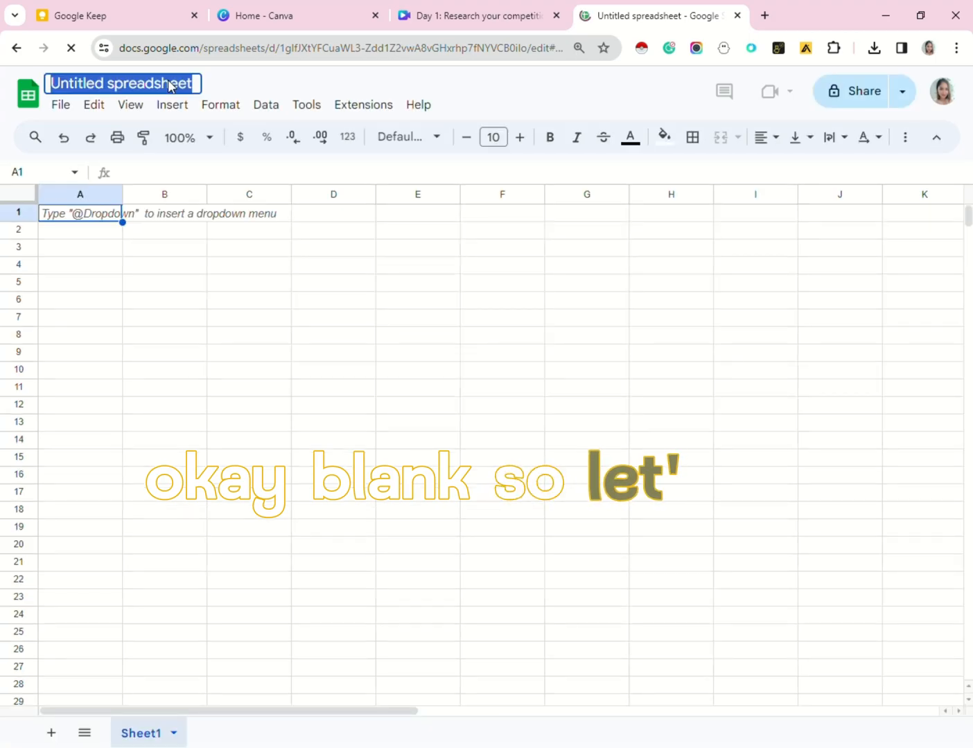
text(7days)
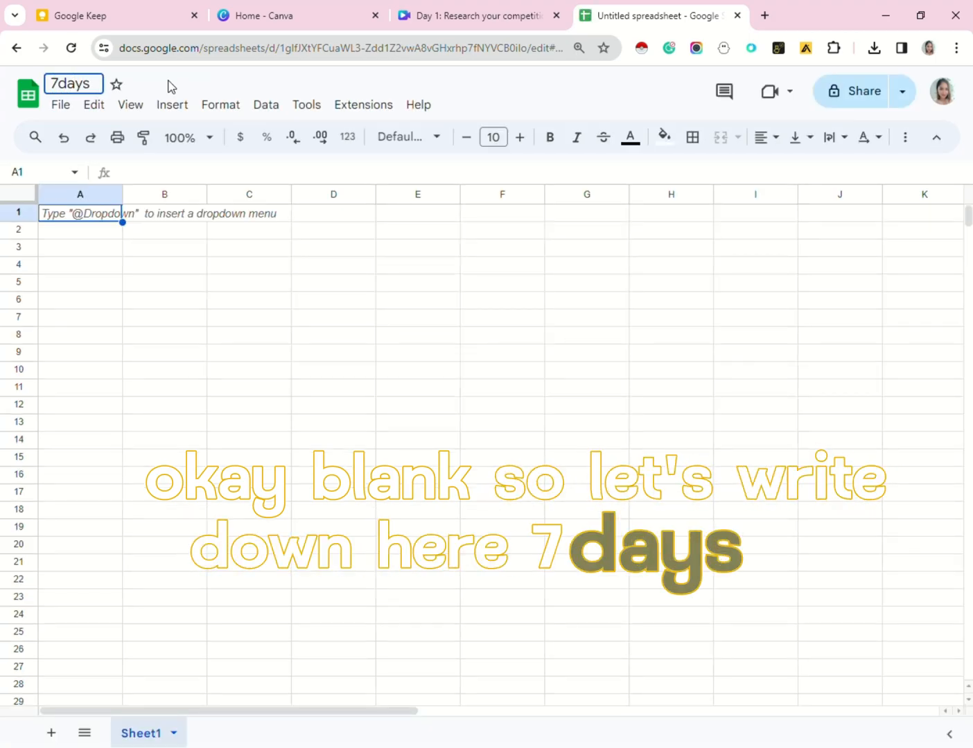
text( activity for)
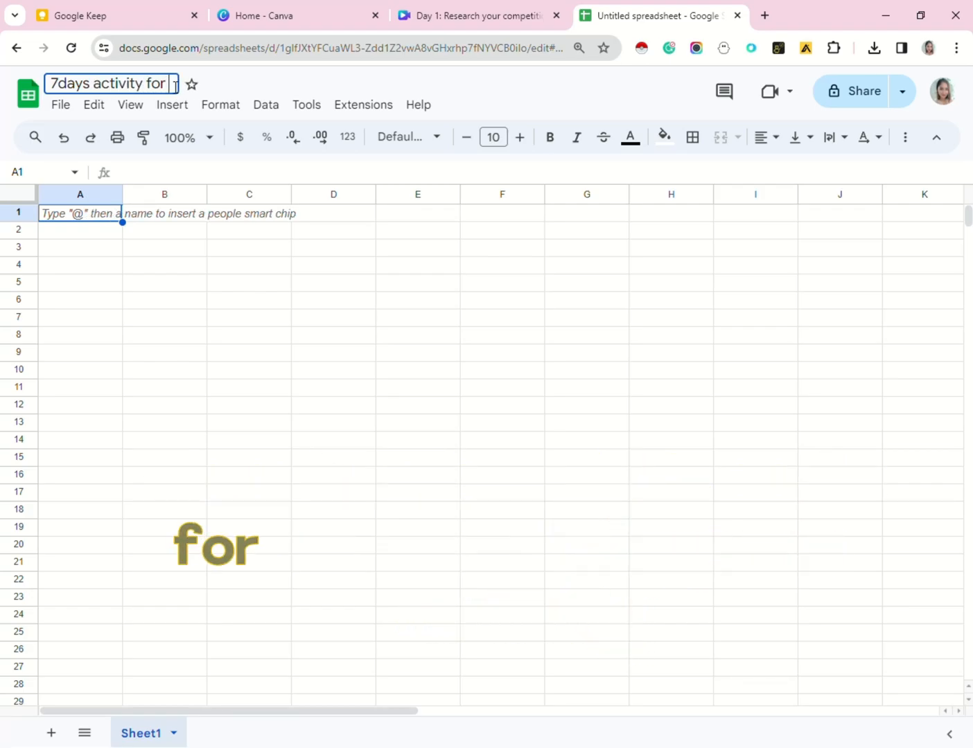
text( business proposal)
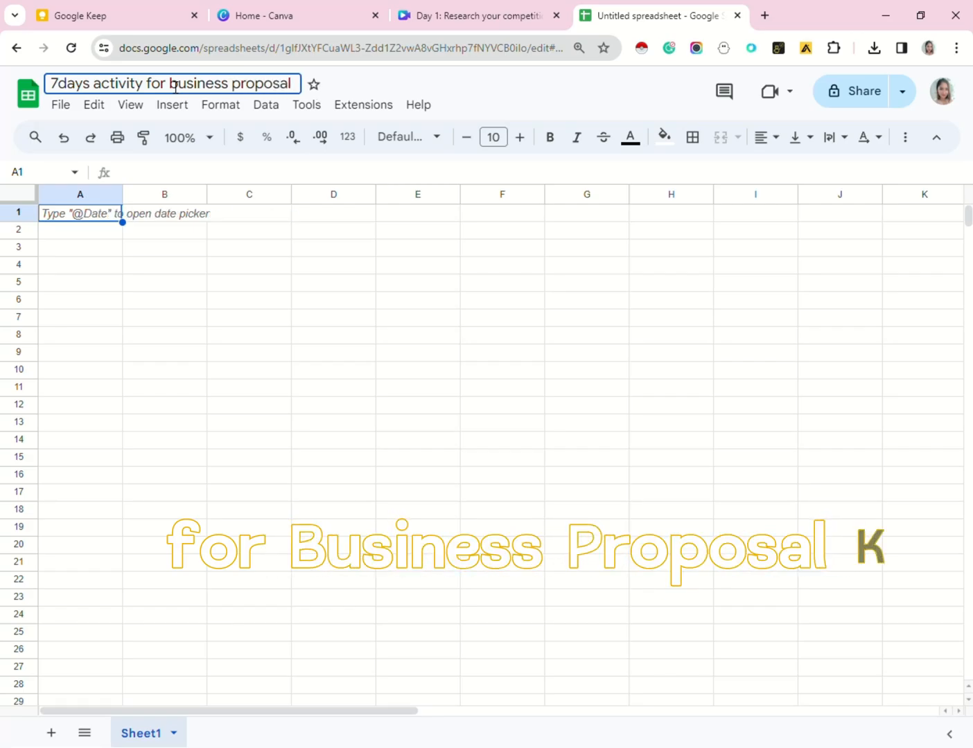
click(76, 222)
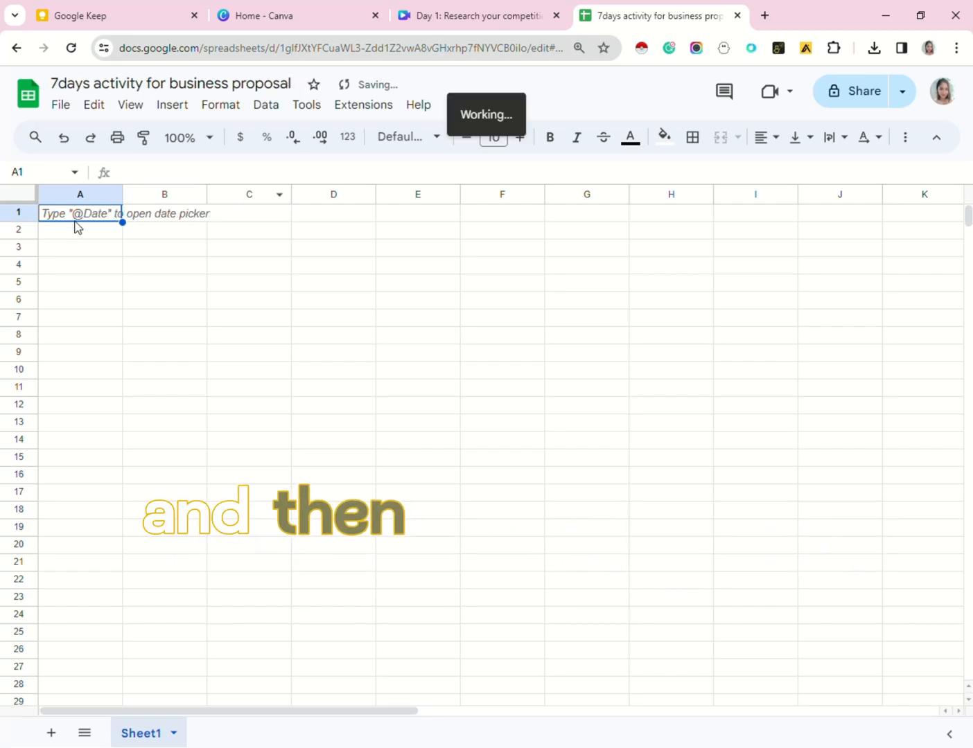
key(ctrl+v)
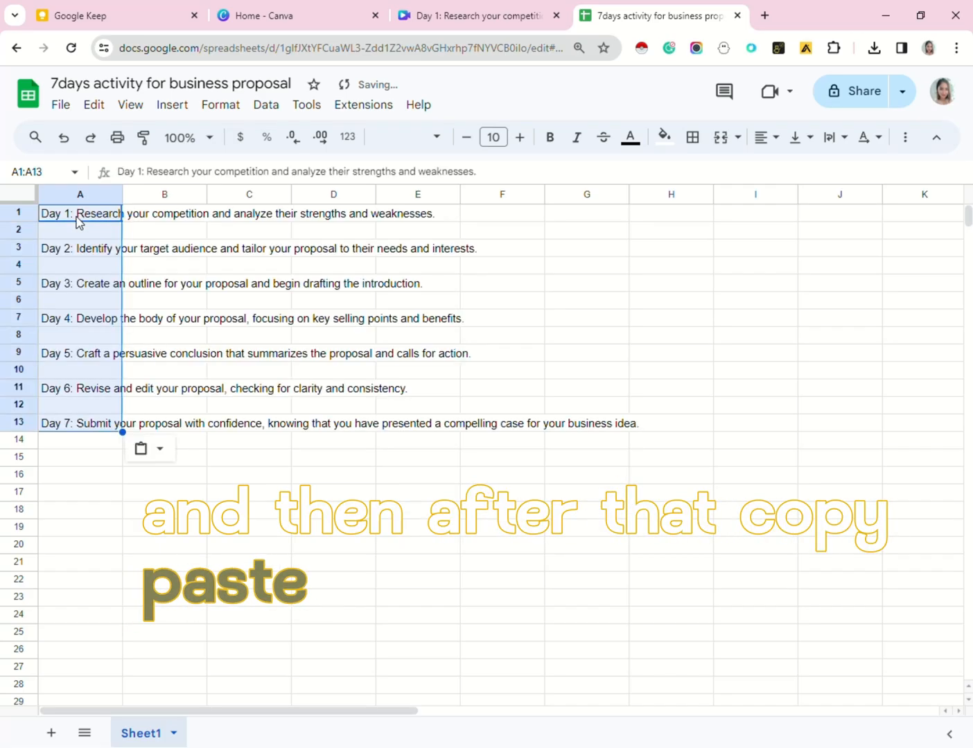
Delete every blank row between the Day 1 and Day 7 entries so the seven lines sit in consecutive rows
click(34, 232)
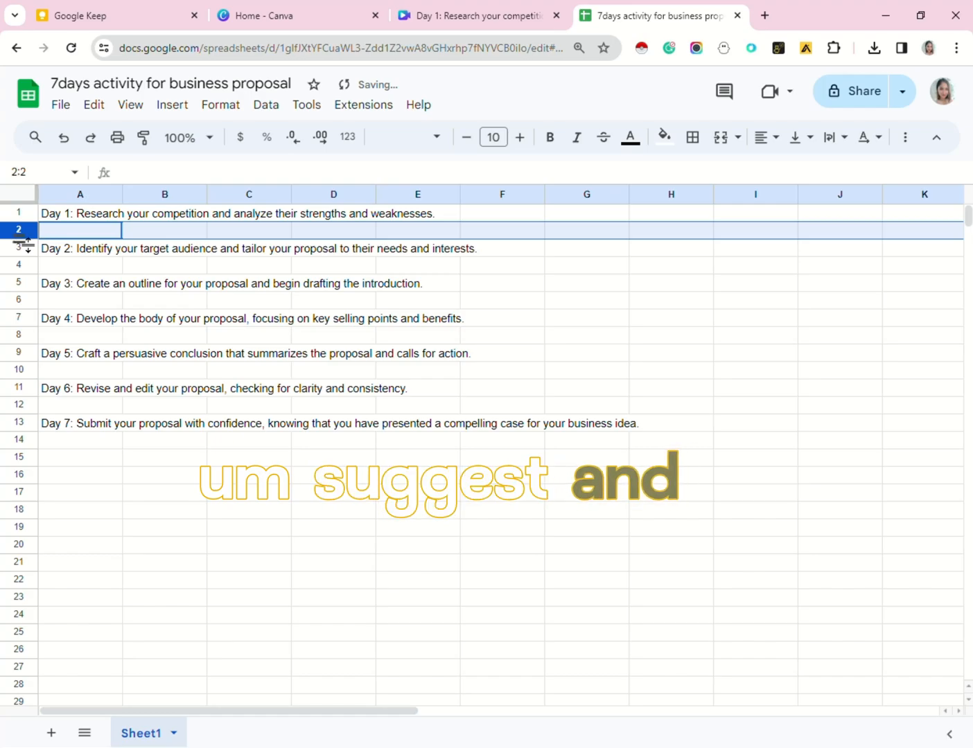
right_click(36, 238)
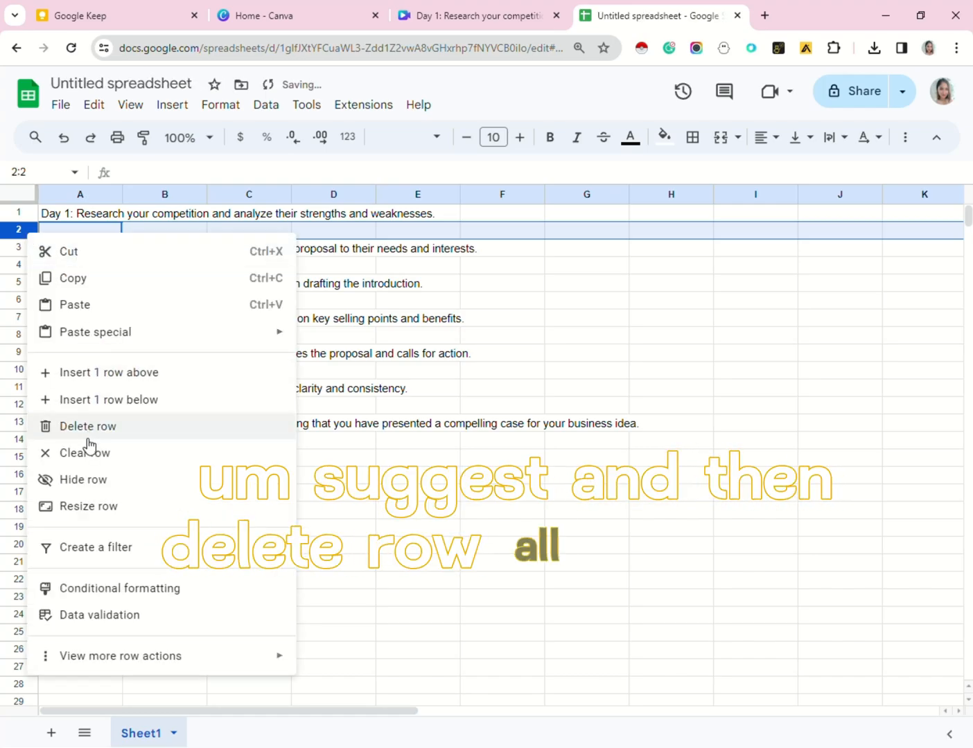
click(82, 427)
right_click(30, 249)
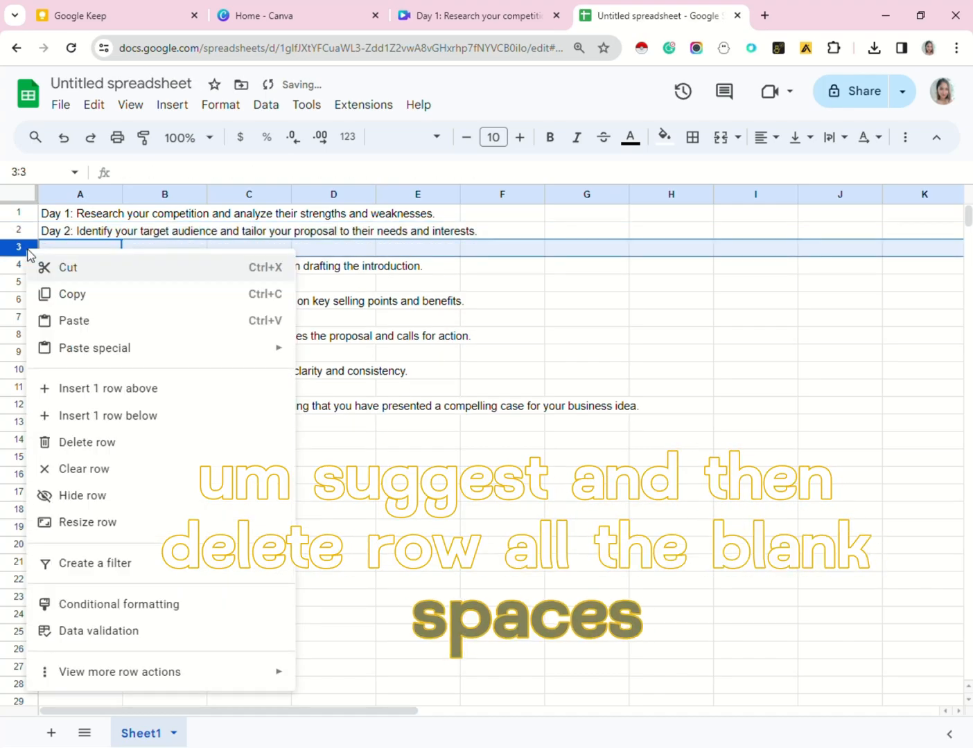
click(96, 452)
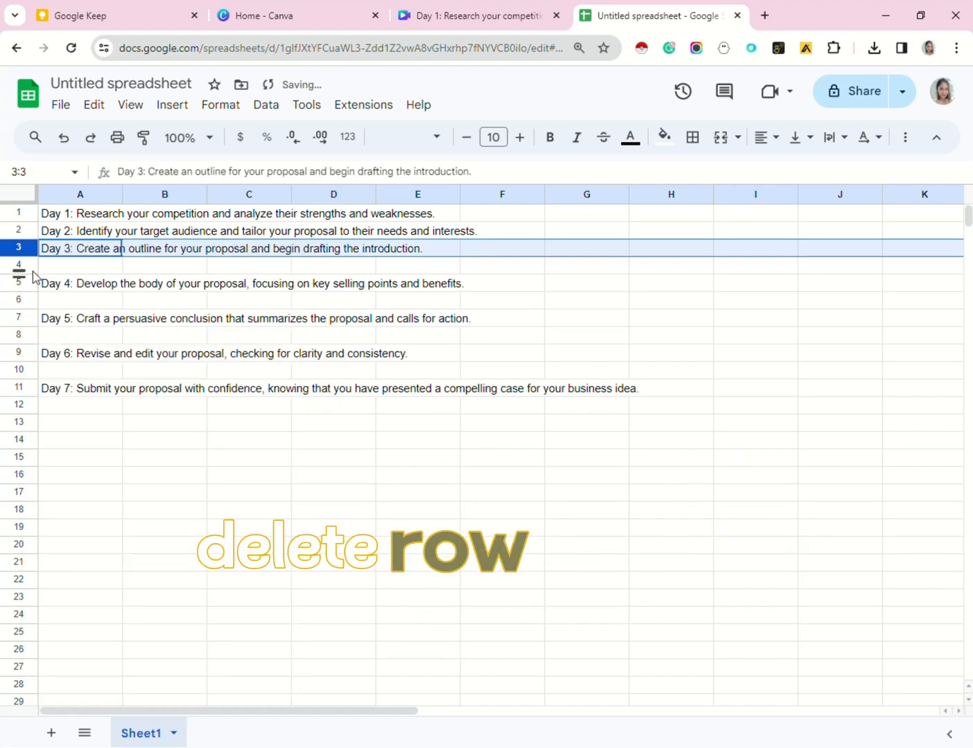
right_click(30, 265)
click(91, 461)
right_click(31, 284)
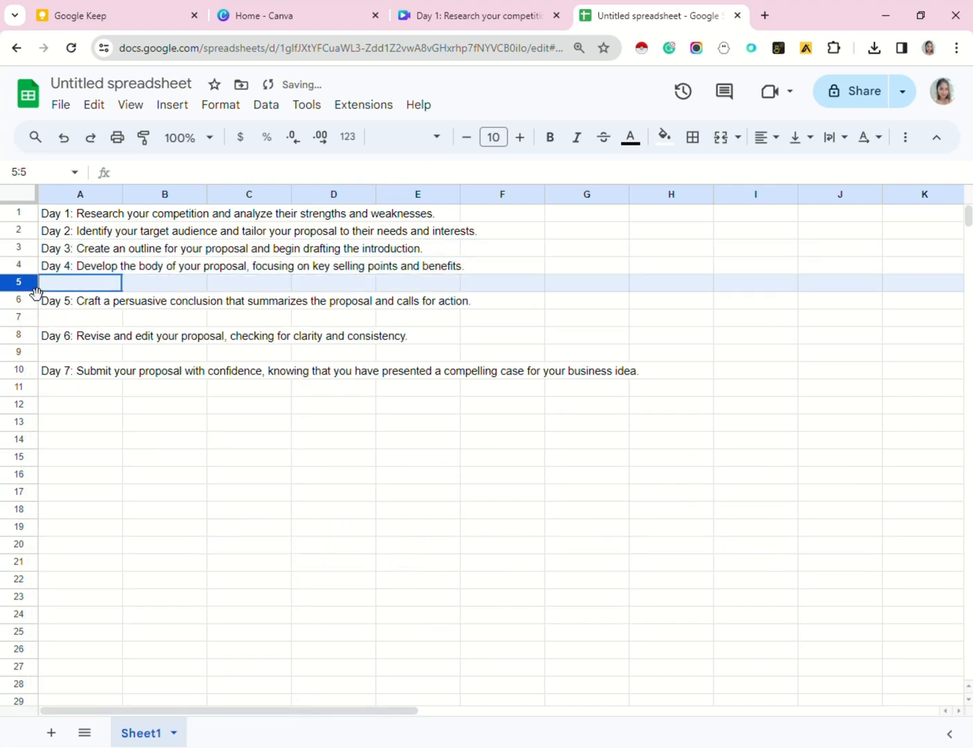
click(100, 477)
right_click(31, 299)
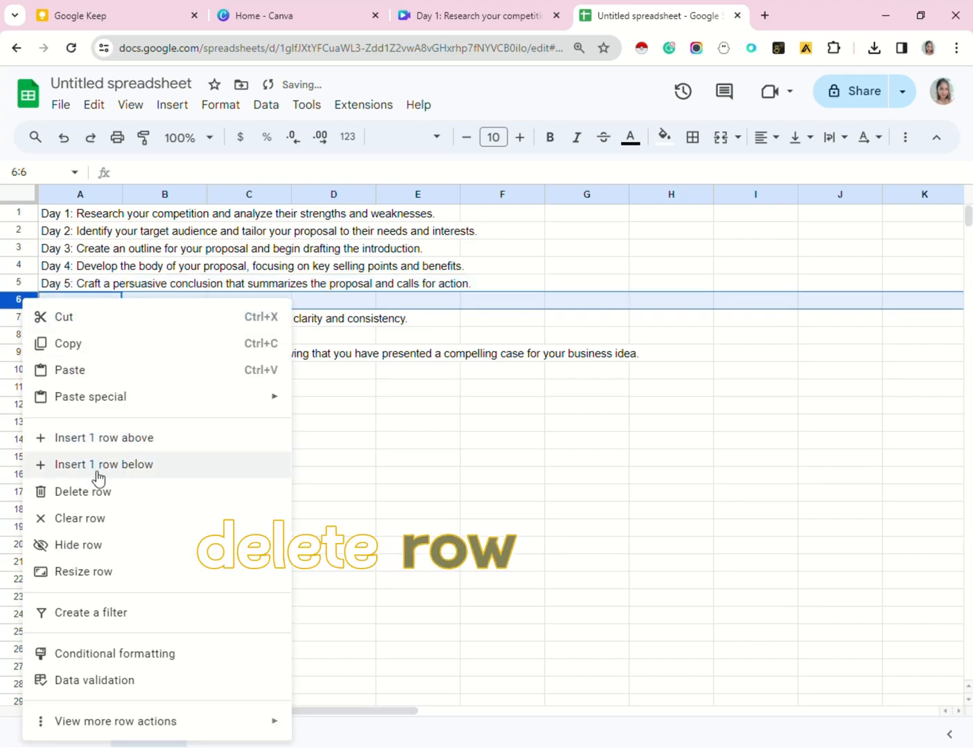
click(94, 491)
right_click(15, 318)
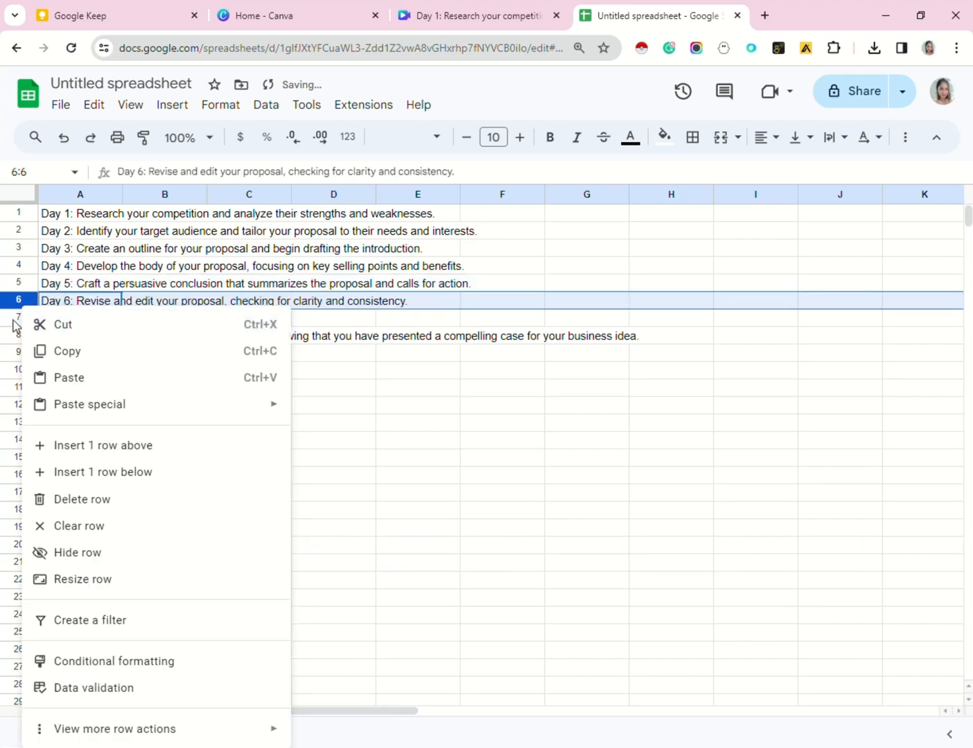
right_click(15, 317)
click(79, 503)
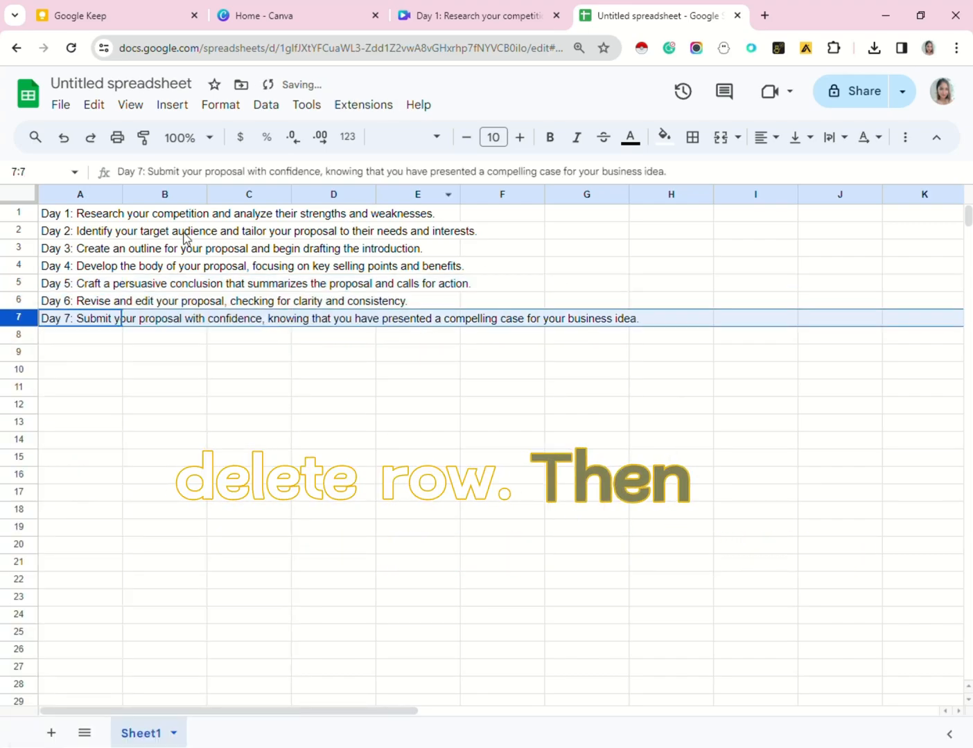
Rename the untitled spreadsheet as "7 days activity business proposal"
click(67, 114)
click(388, 91)
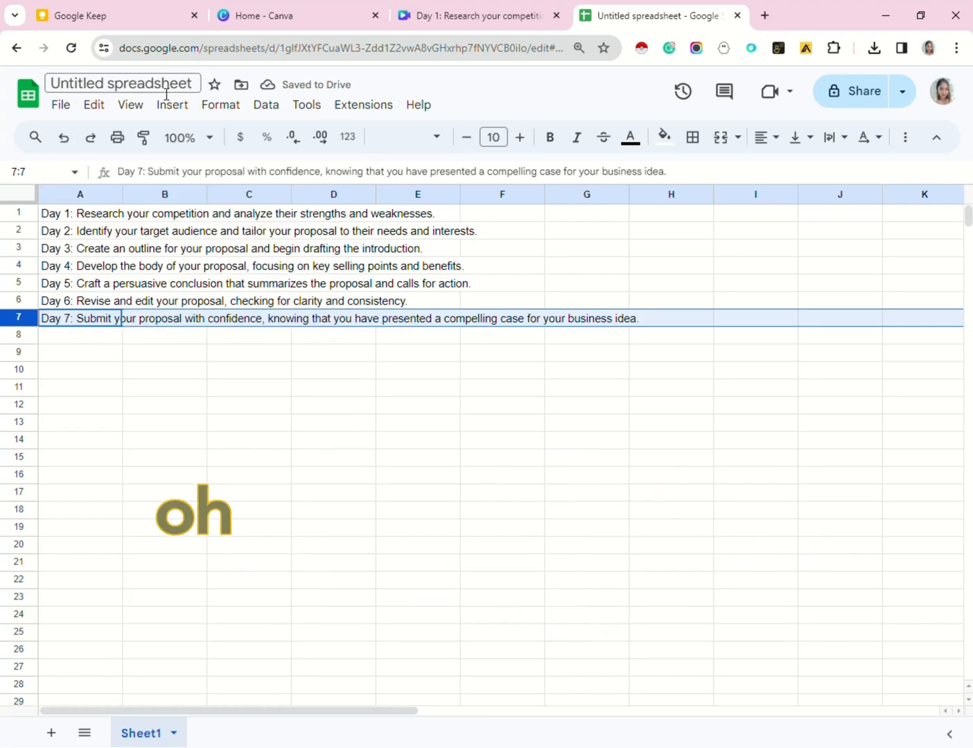
click(167, 90)
text(7 day)
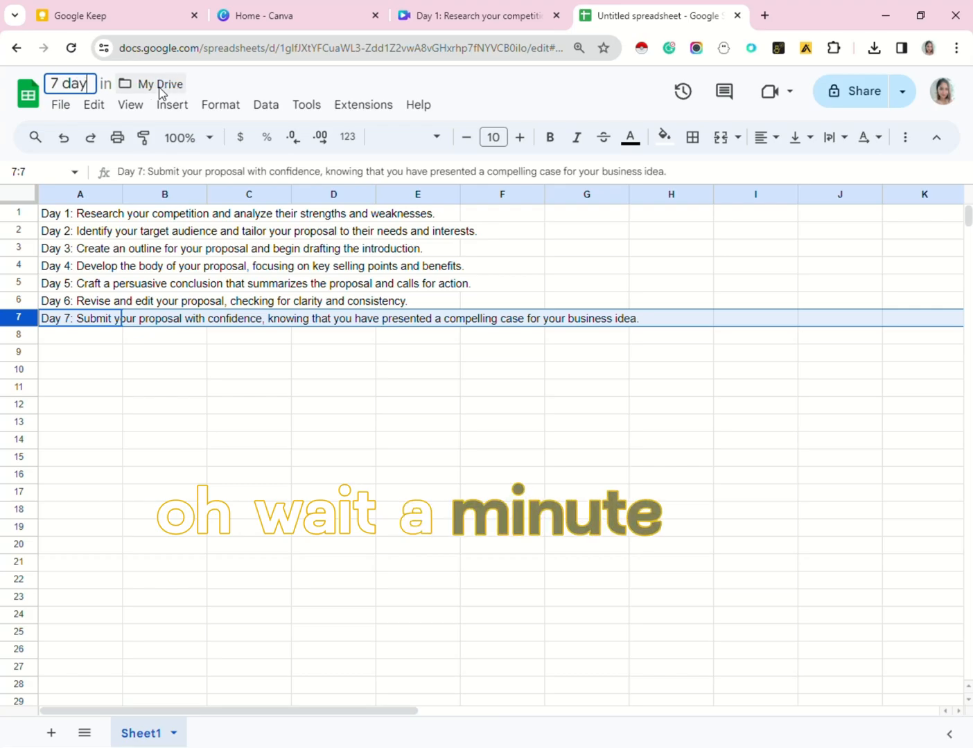
text(s busi)
key(BackSpace)
key(BackSpace)
key(BackSpace)
key(BackSpace)
text(activity)
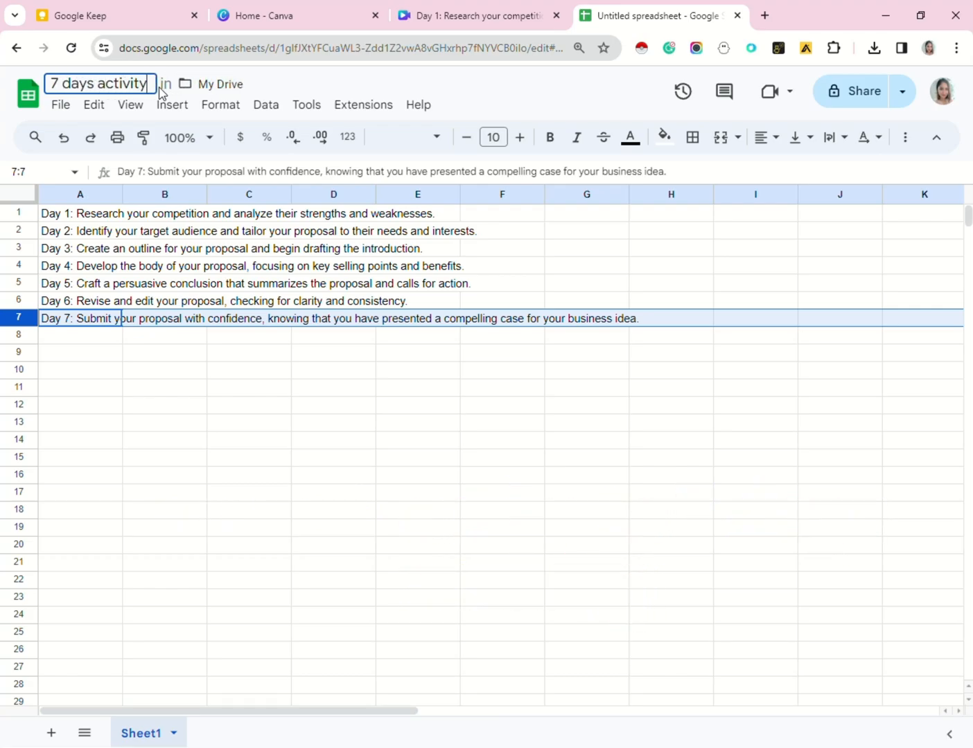
text( business proposal)
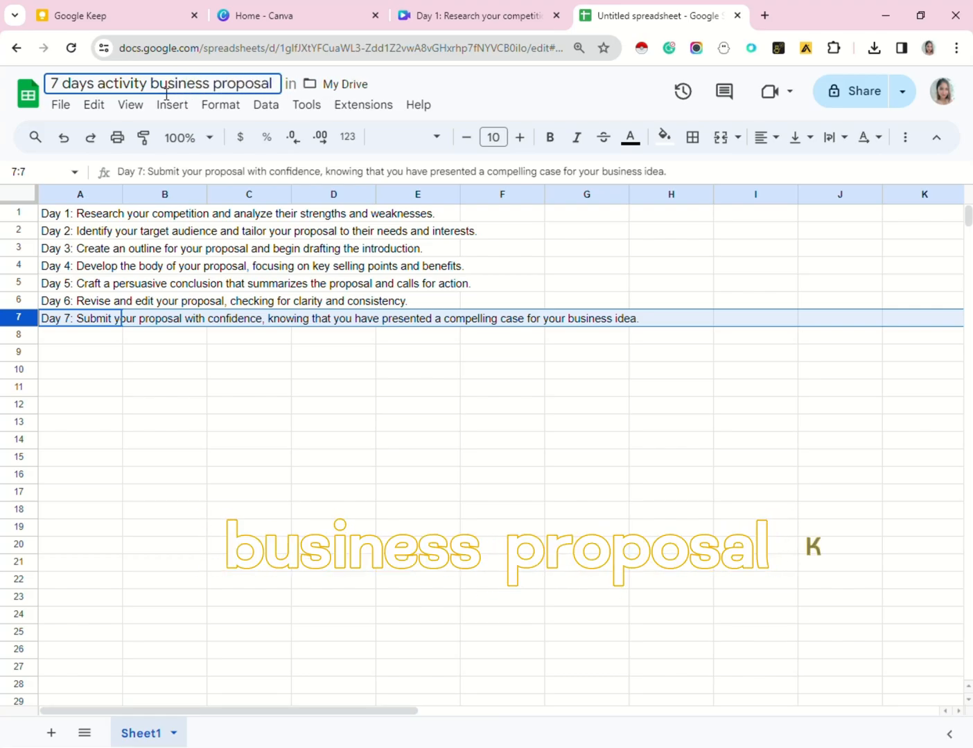
click(477, 86)
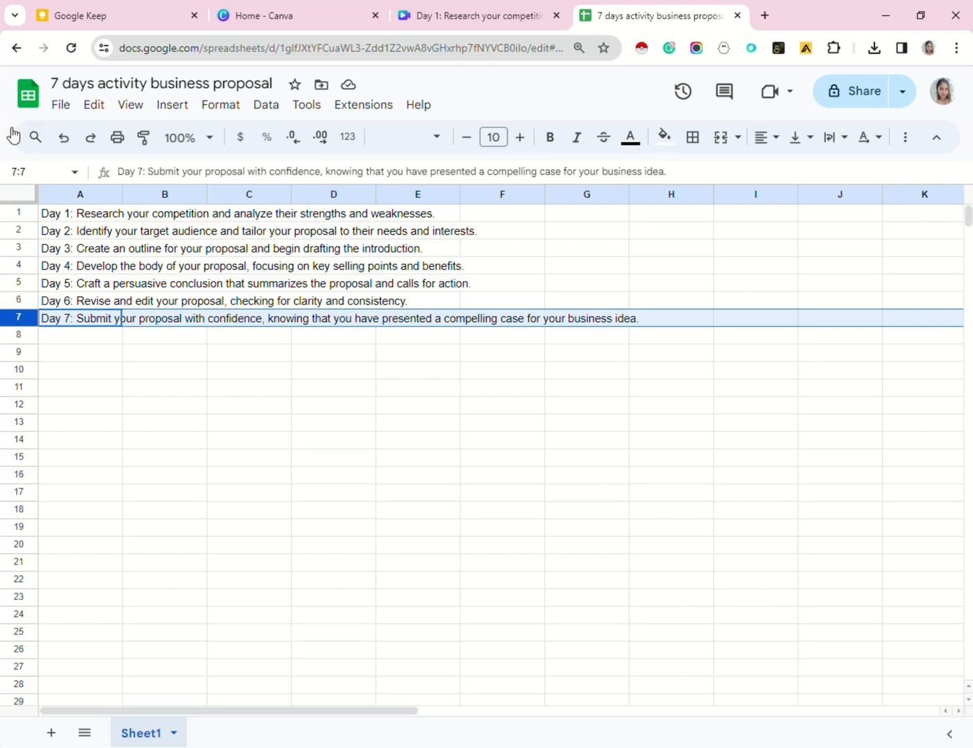
Download the spreadsheet in Comma Separated Values (.csv) format
click(68, 117)
mouse_move(115, 312)
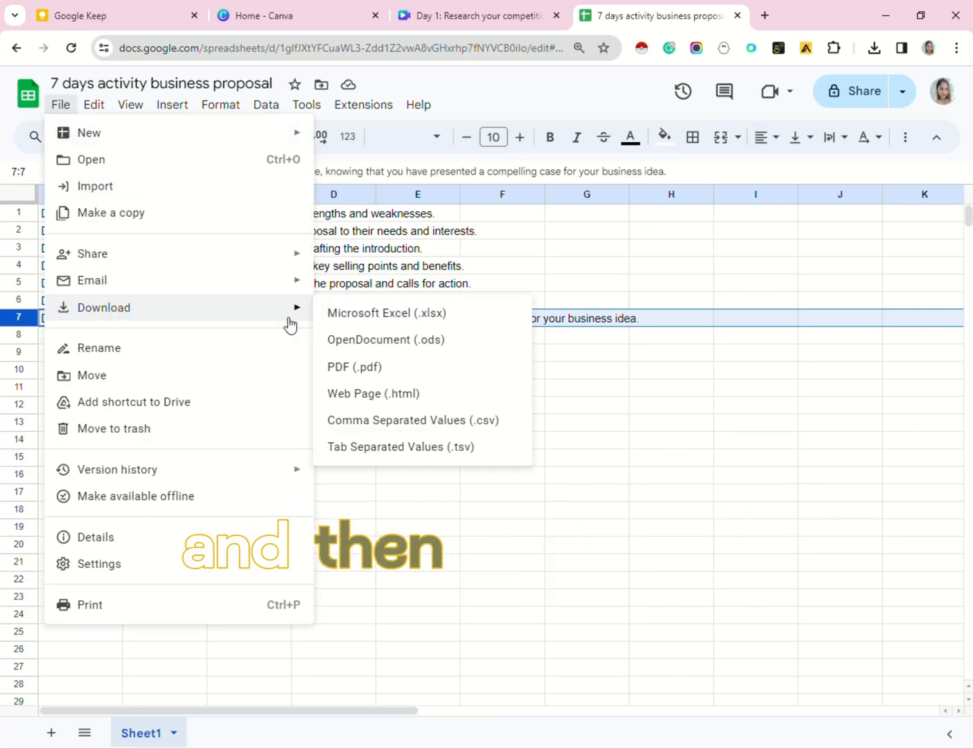
click(366, 424)
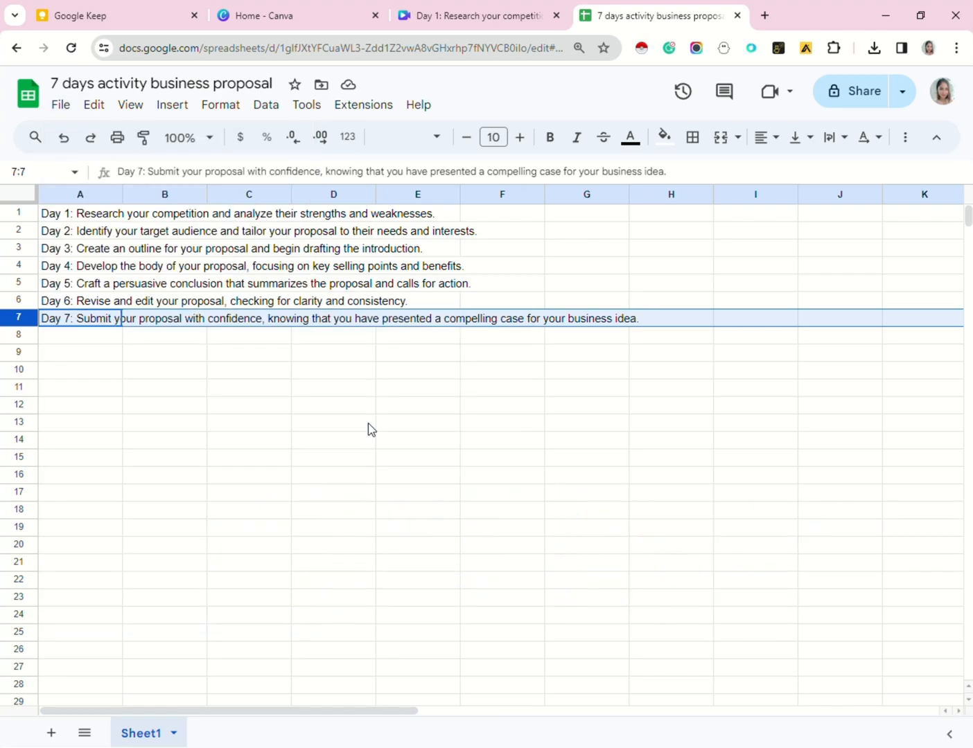
Switch to the Canva video design and delete the generated seven-day text box from the page
click(497, 14)
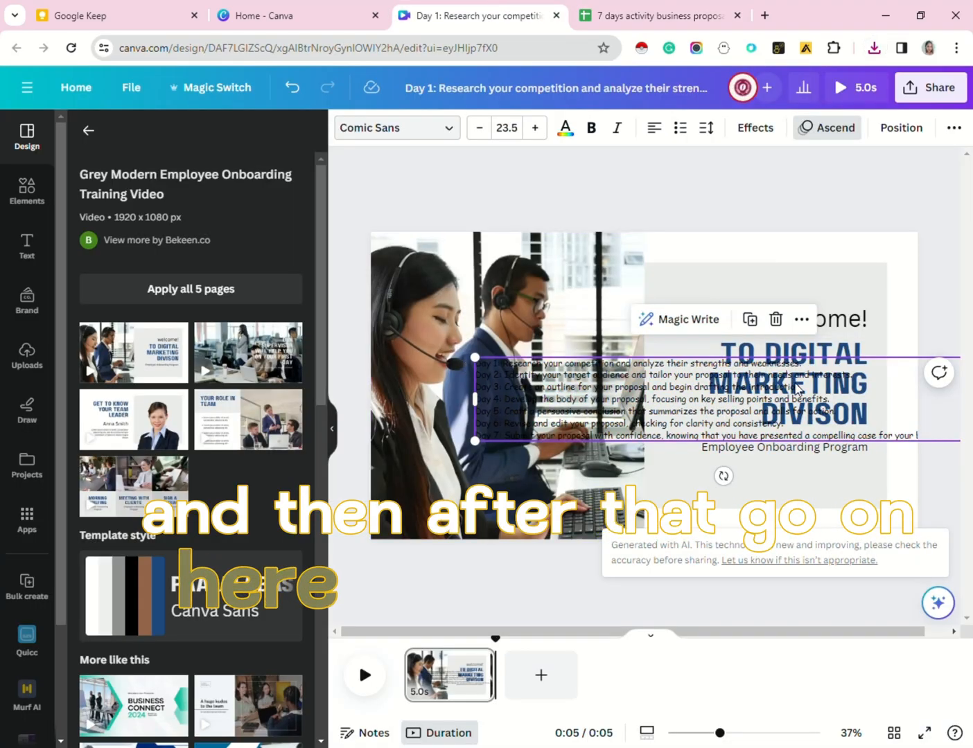
right_click(661, 397)
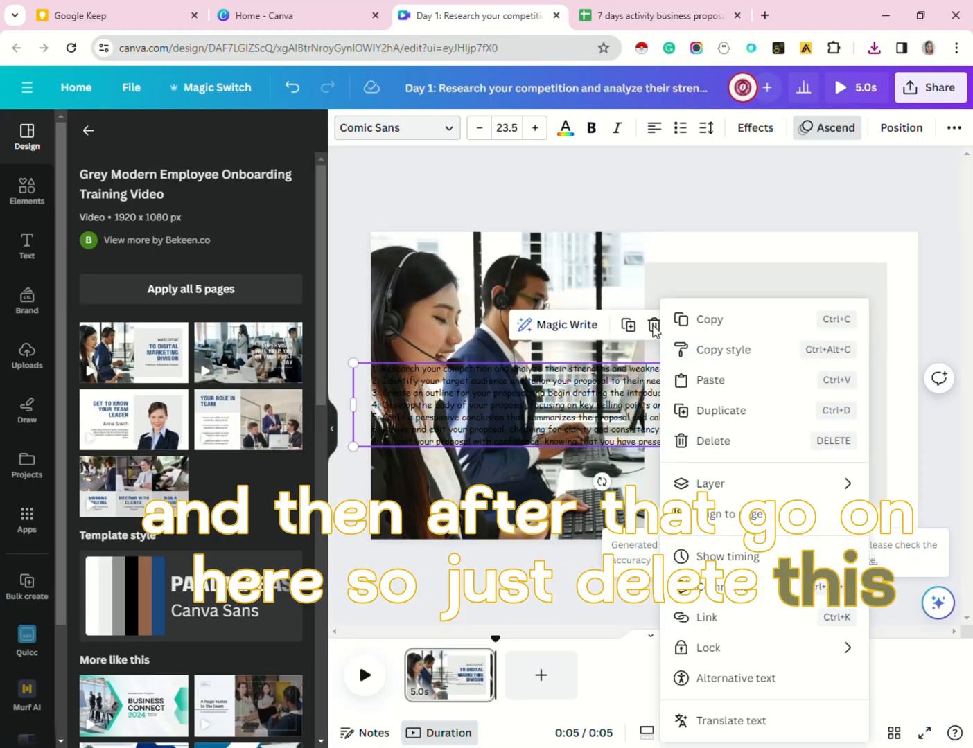
click(656, 328)
click(656, 327)
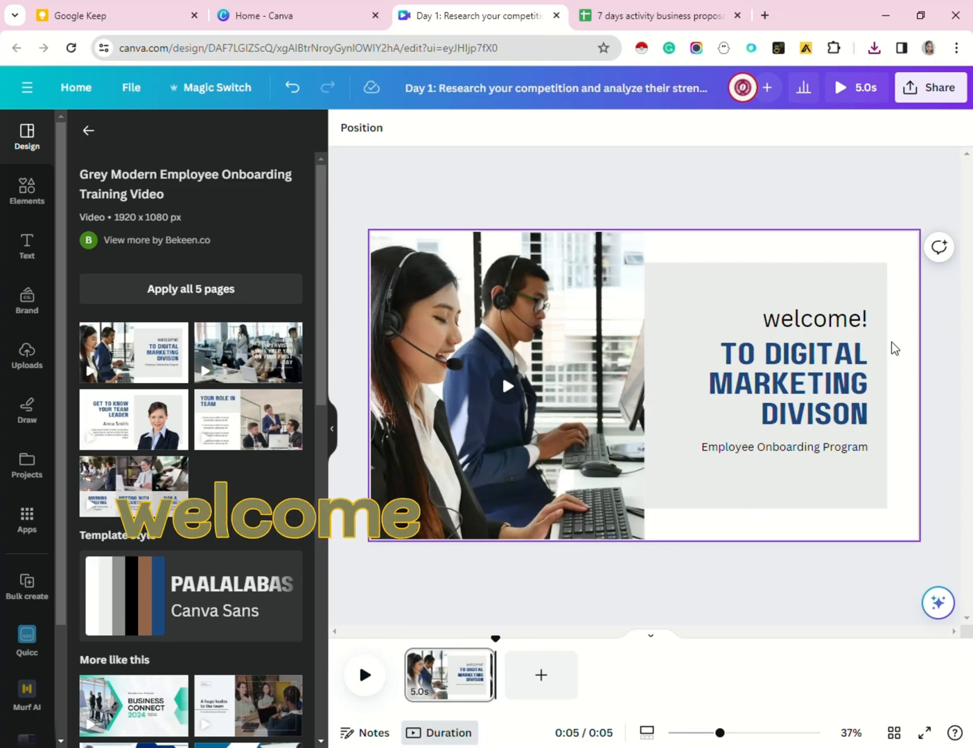
Delete the "Employee Onboarding Program" and "welcome!" text boxes from the page
right_click(820, 451)
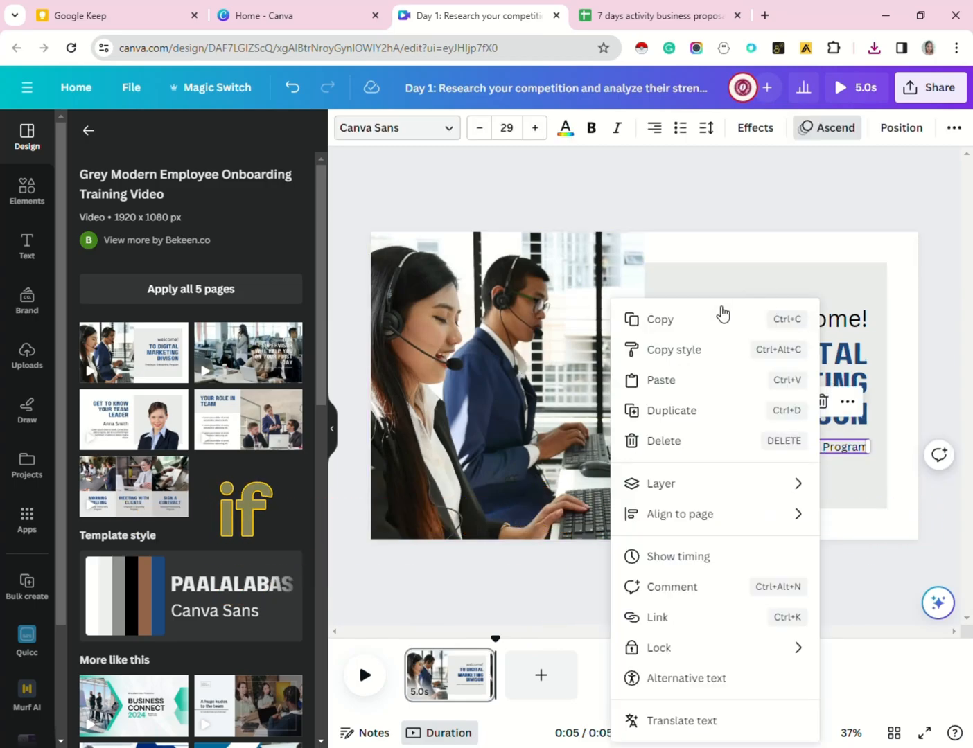
click(705, 442)
right_click(836, 320)
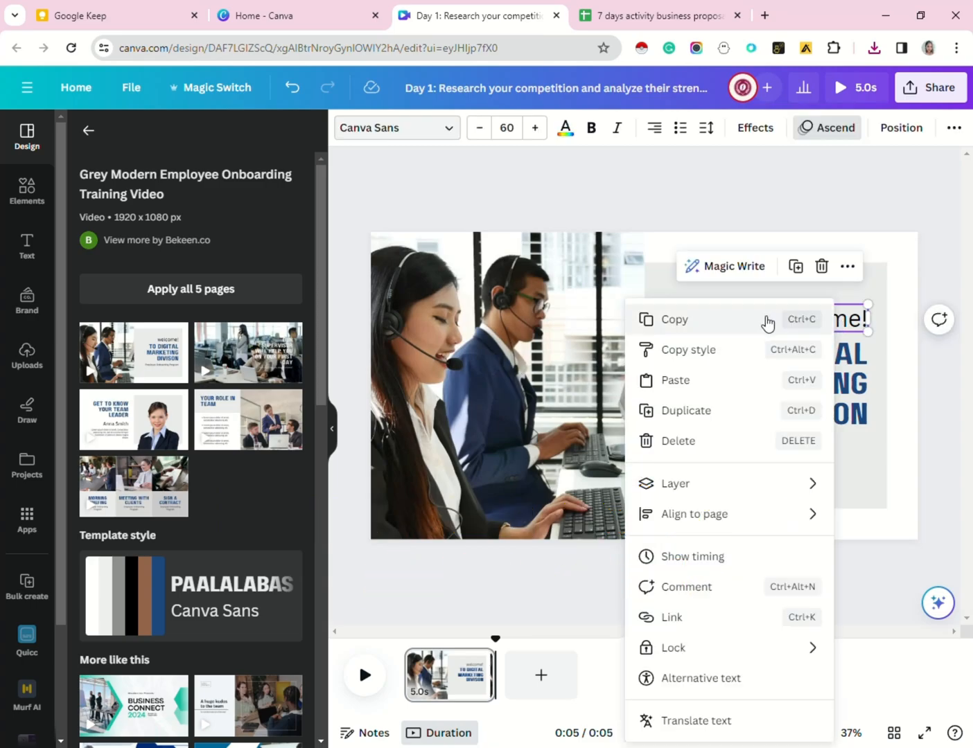
click(828, 270)
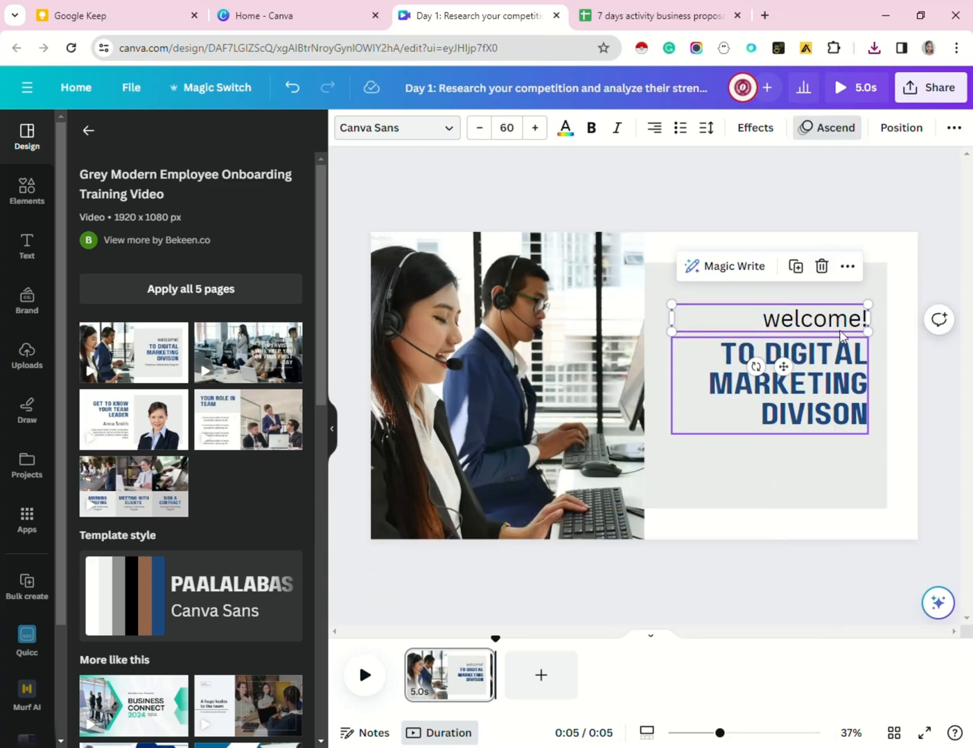
click(823, 269)
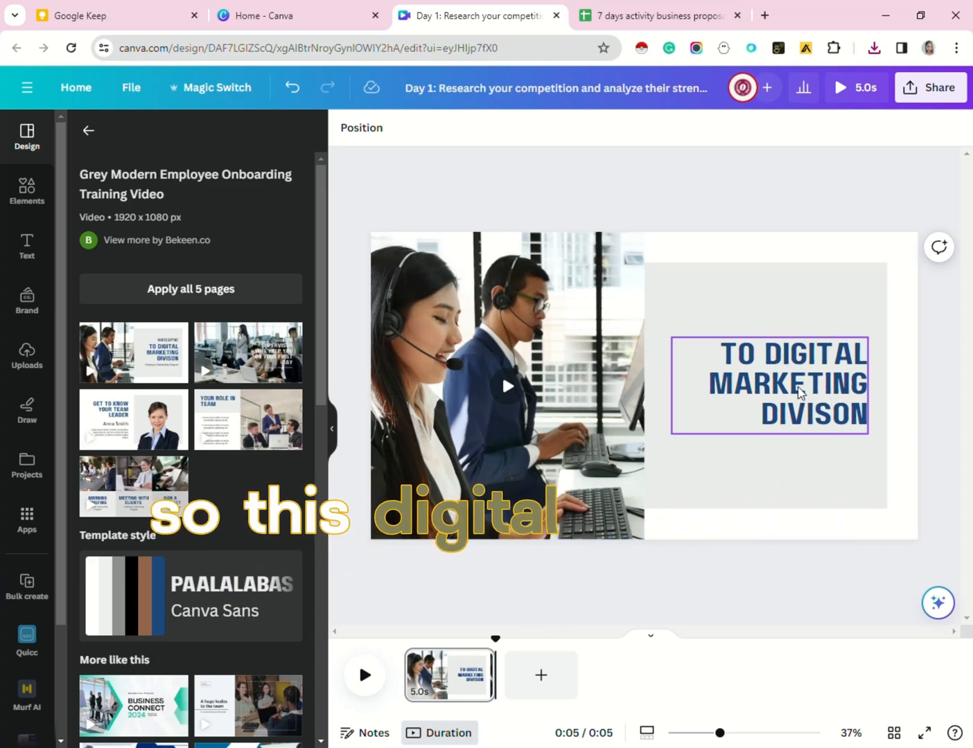
Switch to the Google Sheets spreadsheet and copy the Day 1 text from cell A1
click(660, 15)
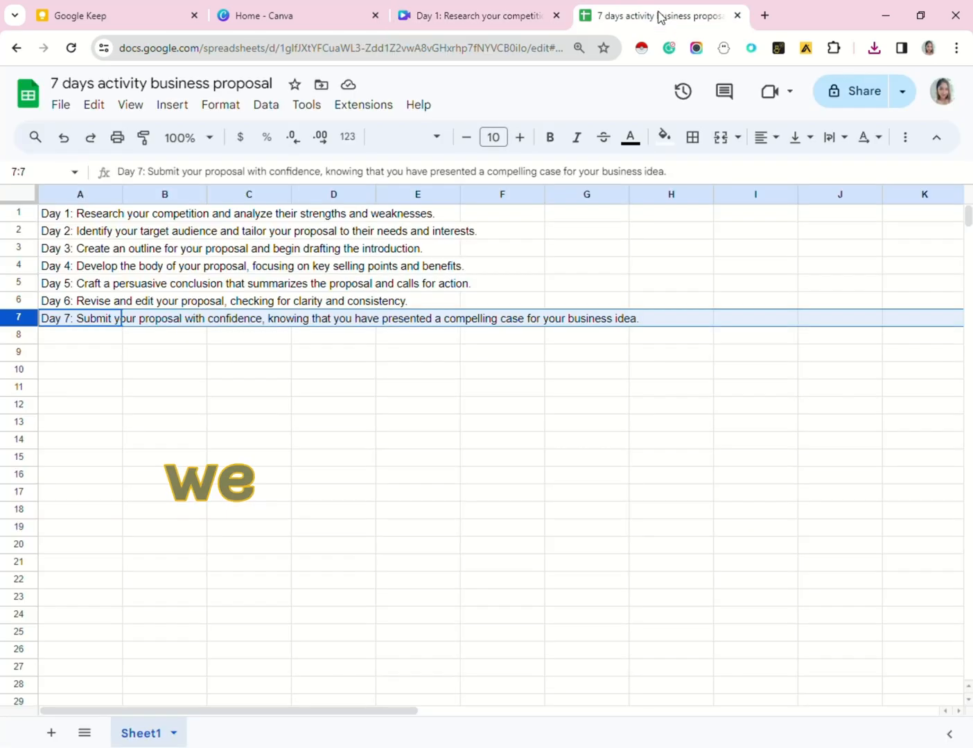
click(70, 215)
key(ctrl+a)
click(69, 219)
double_click(67, 219)
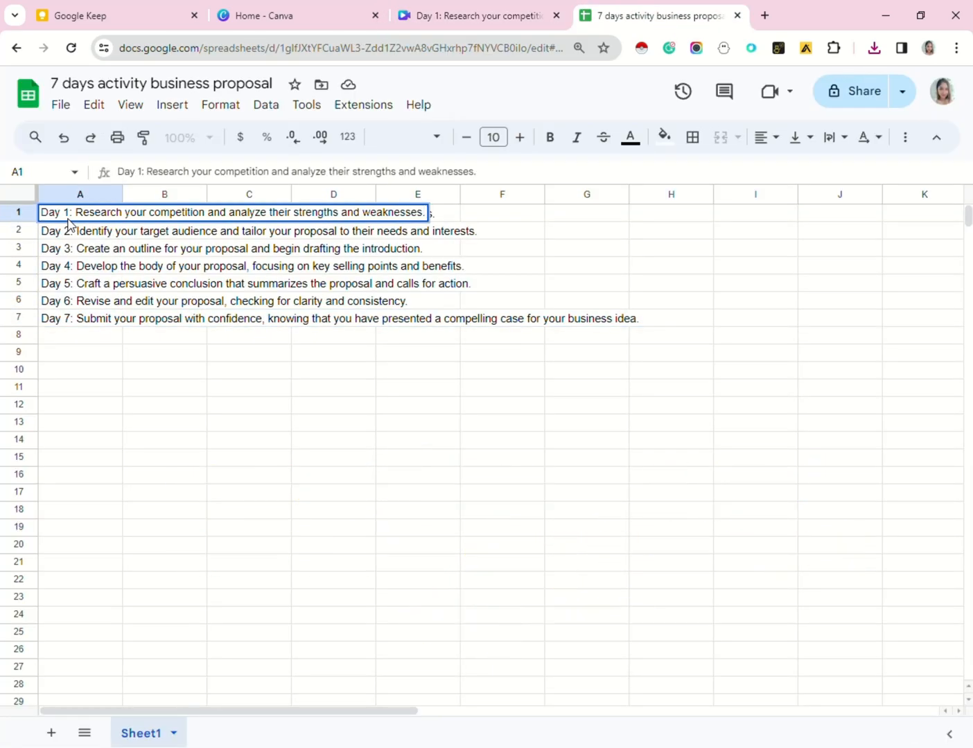
key(ctrl+a)
click(81, 219)
key(ctrl+c)
Switch to Canva and replace the "To Digital Marketing Divison" heading with the copied Day 1 text
click(428, 12)
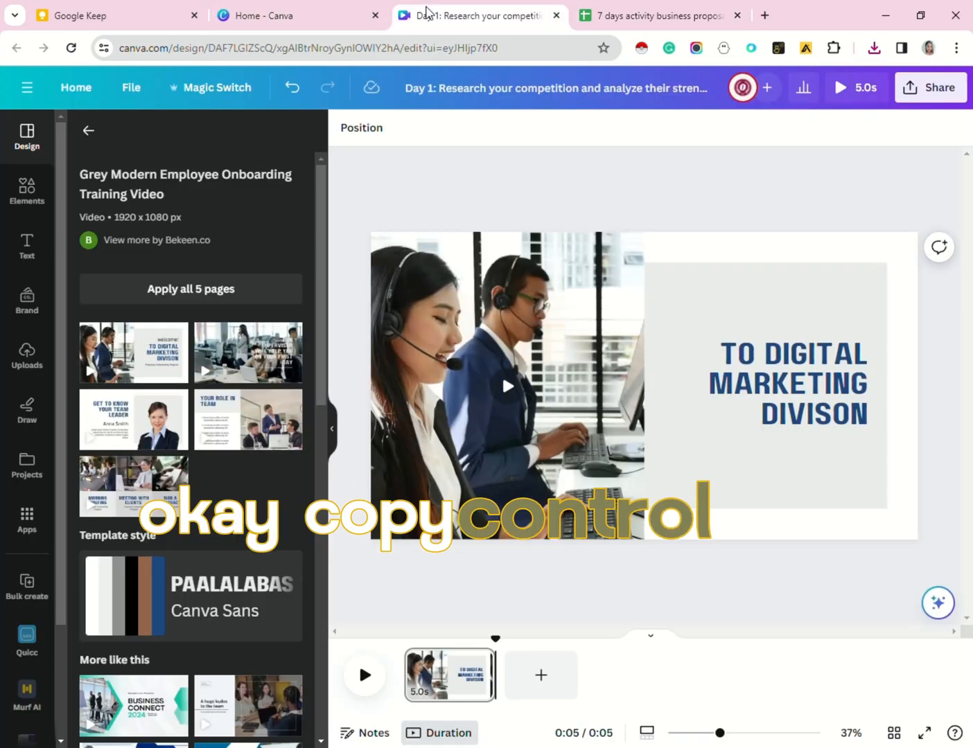
click(881, 386)
double_click(840, 381)
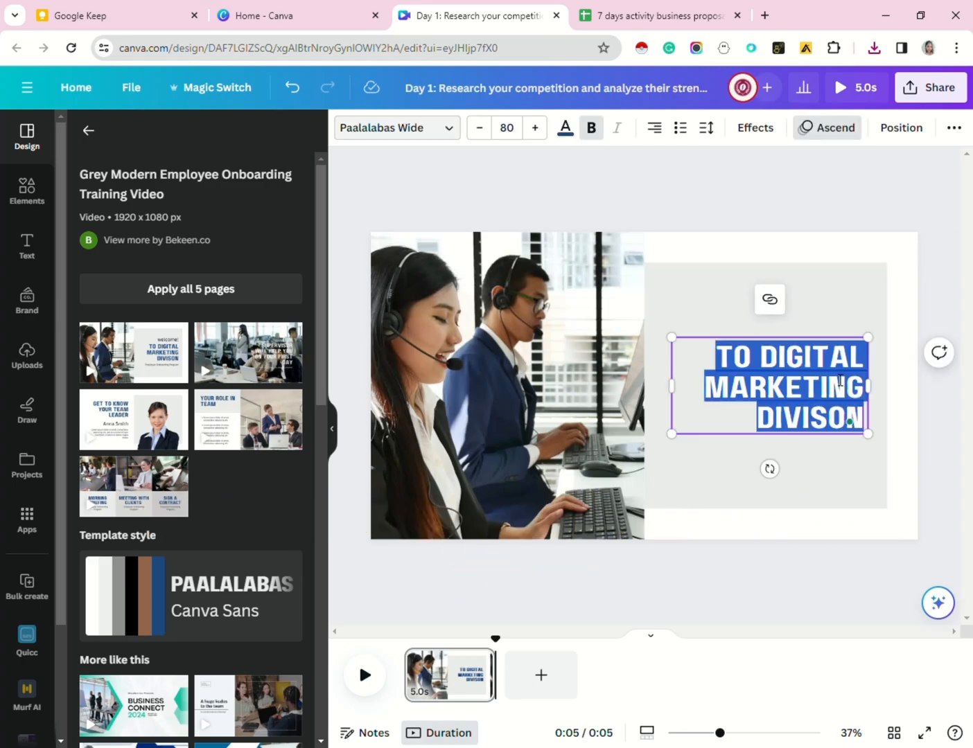
key(ctrl+v)
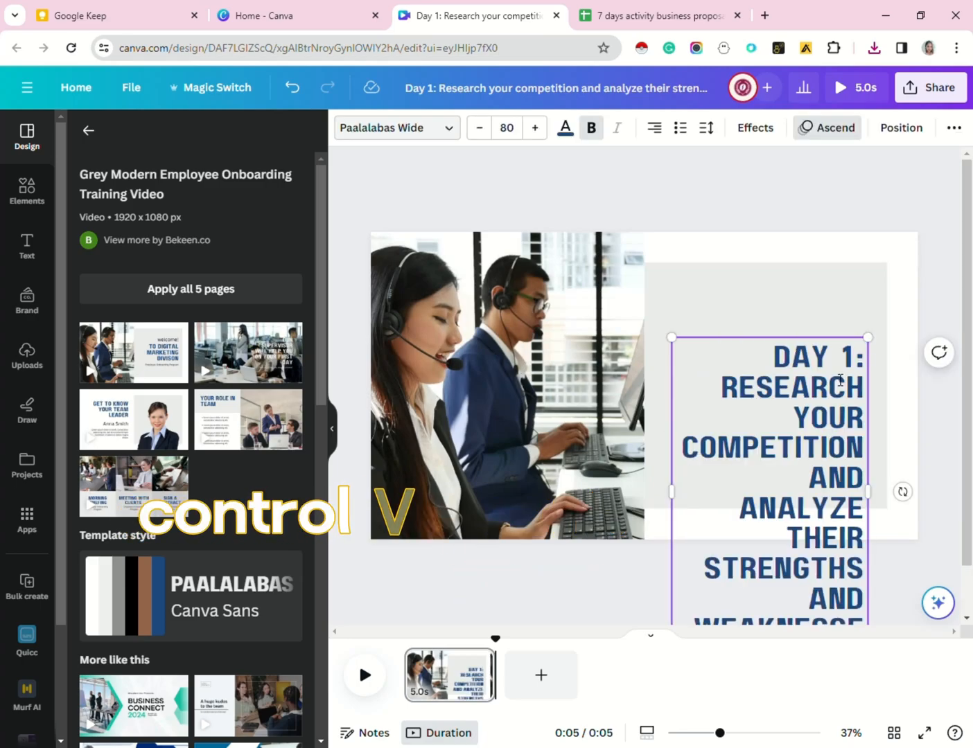
scroll(781, 467, down, 1)
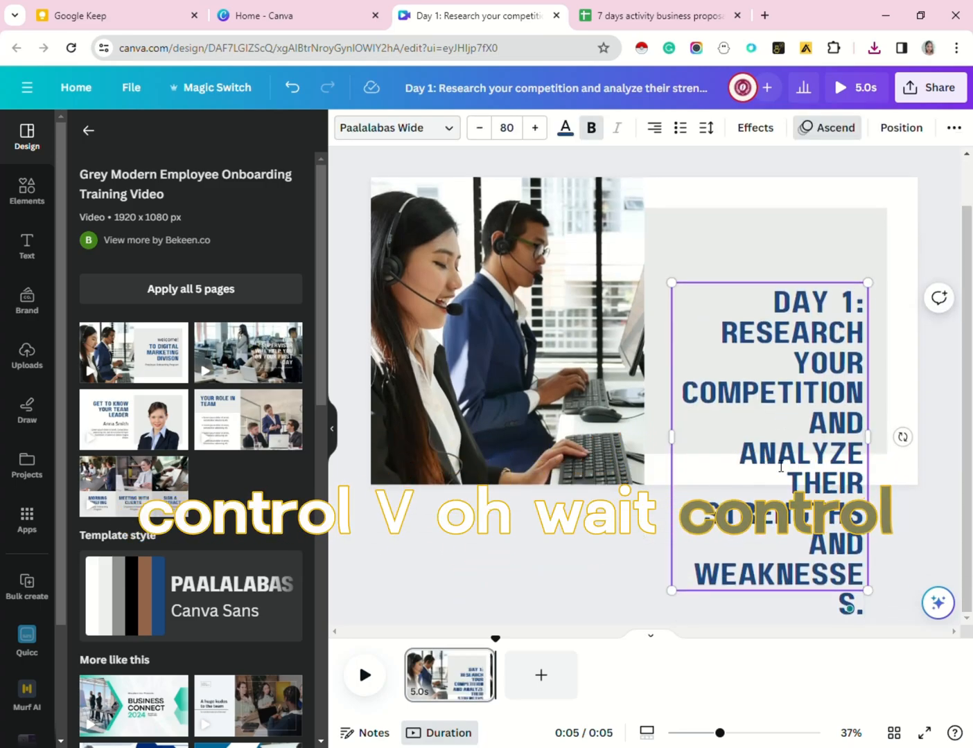
key(ctrl+a)
key(ctrl+v)
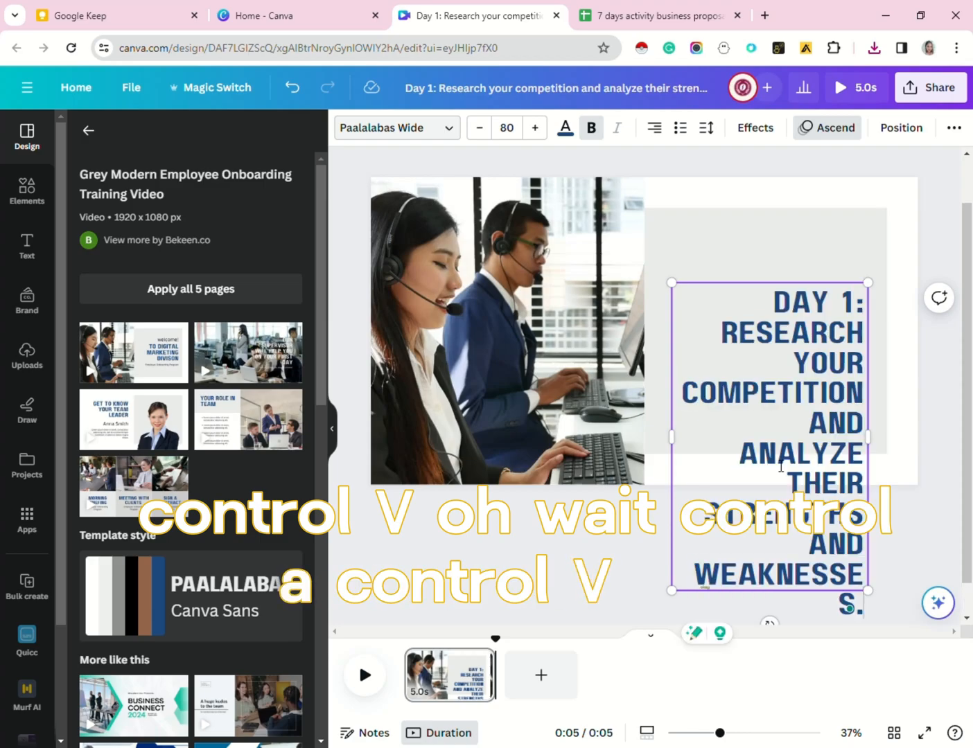
Shrink the Day 1 heading to font size 42.7 and widen its text box to about 723 within the grey panel
drag(866, 590, 879, 450)
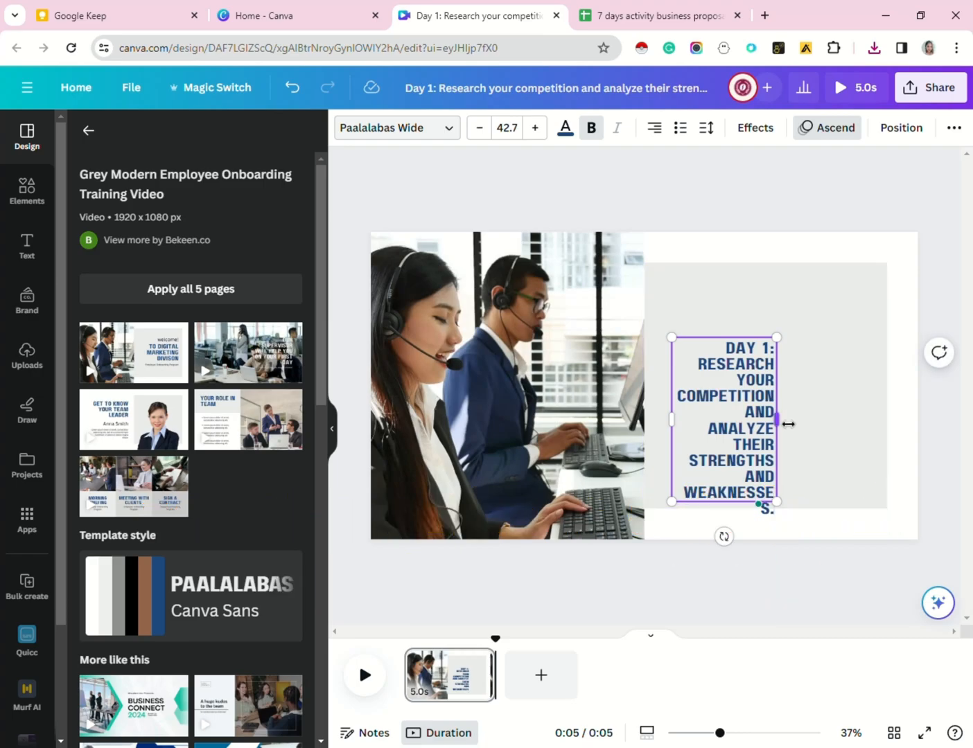
drag(786, 423, 889, 426)
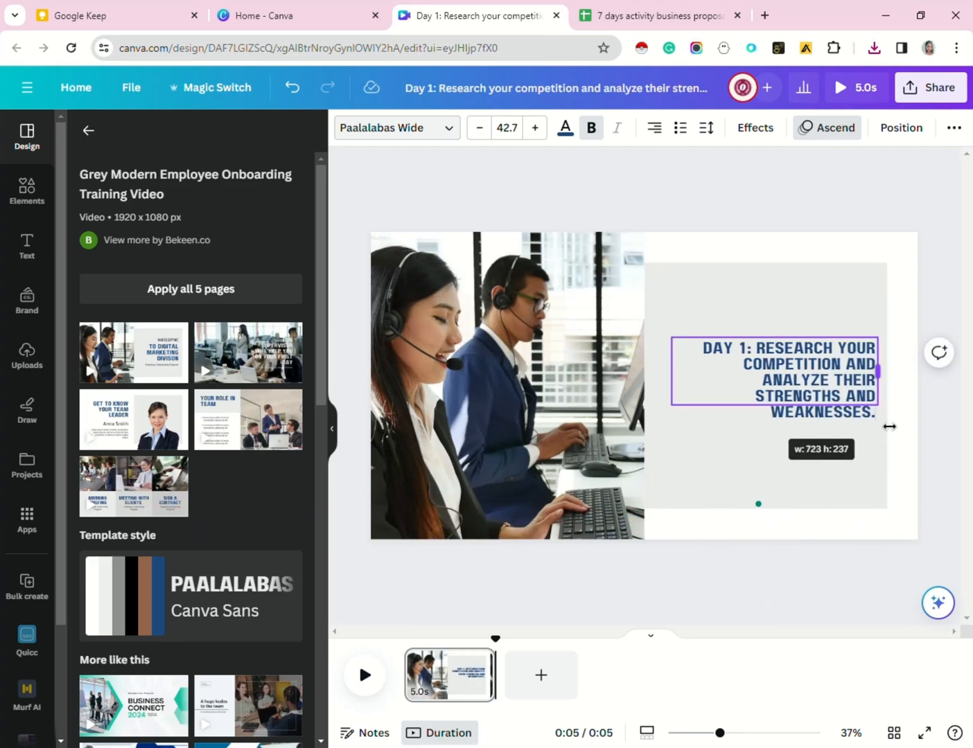
click(835, 201)
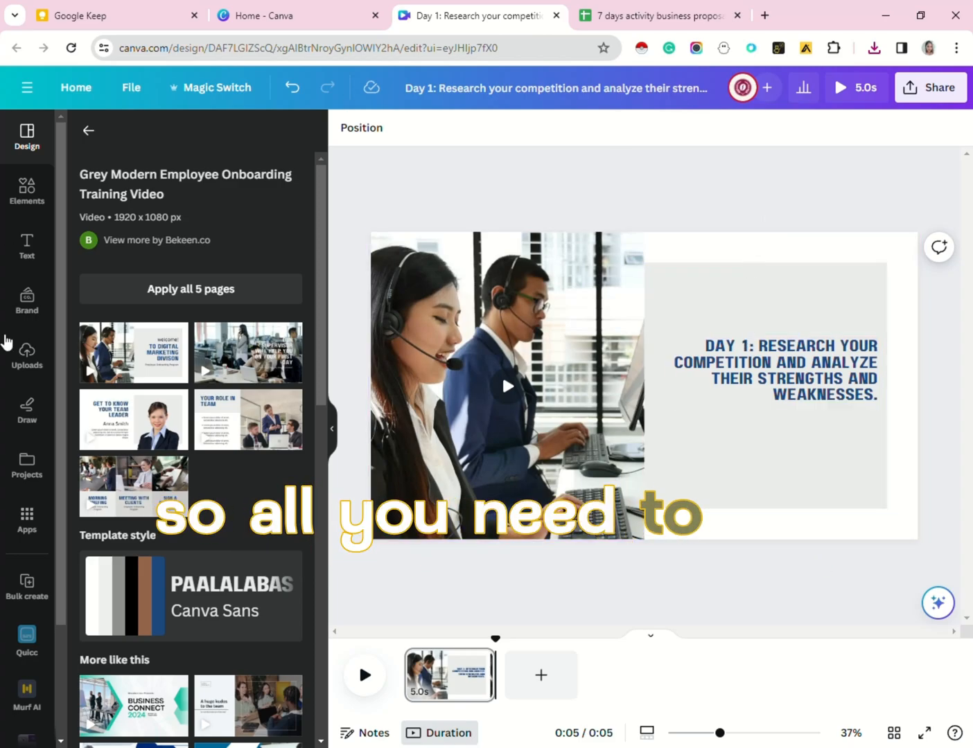
Open Bulk create at the data connection stage and connect the heading in the grey panel to the Day 1 data field
click(36, 585)
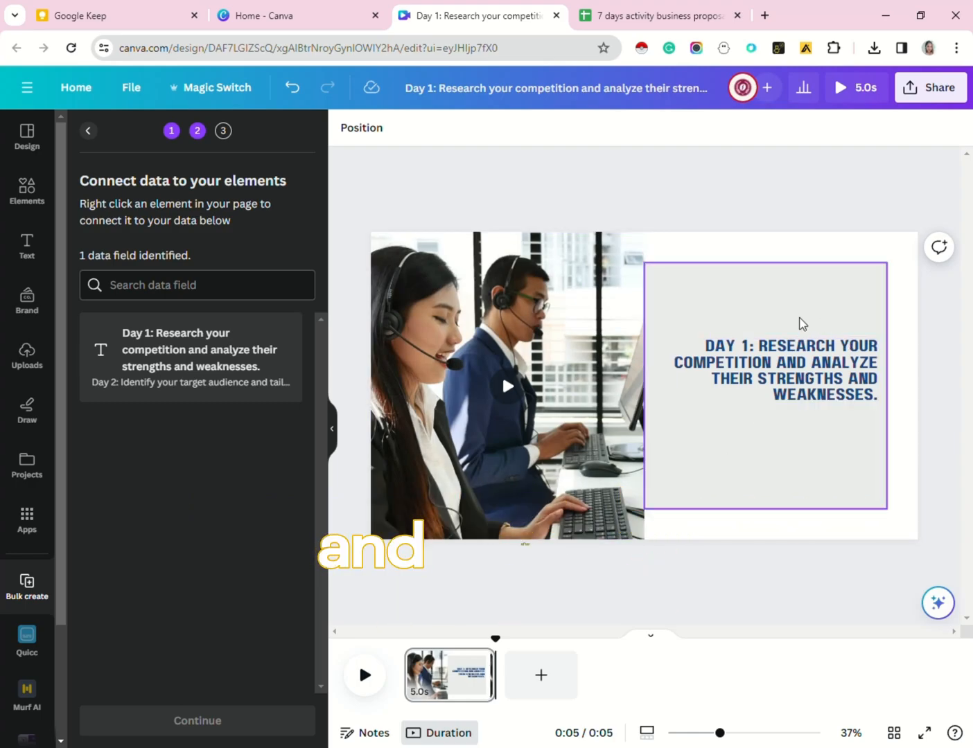
right_click(766, 376)
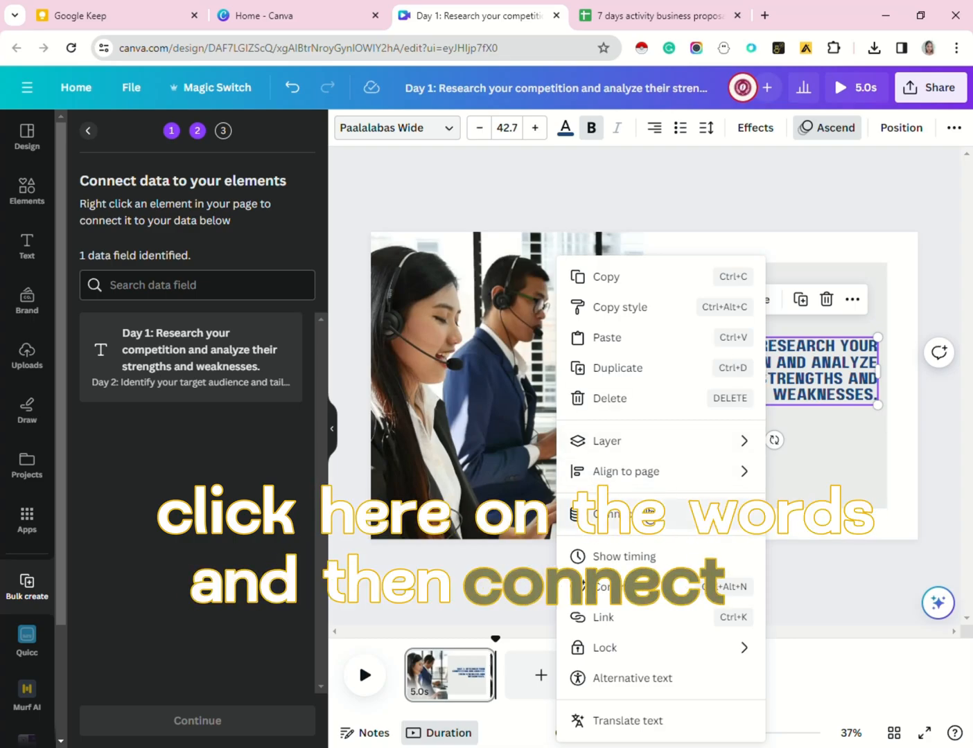
click(624, 513)
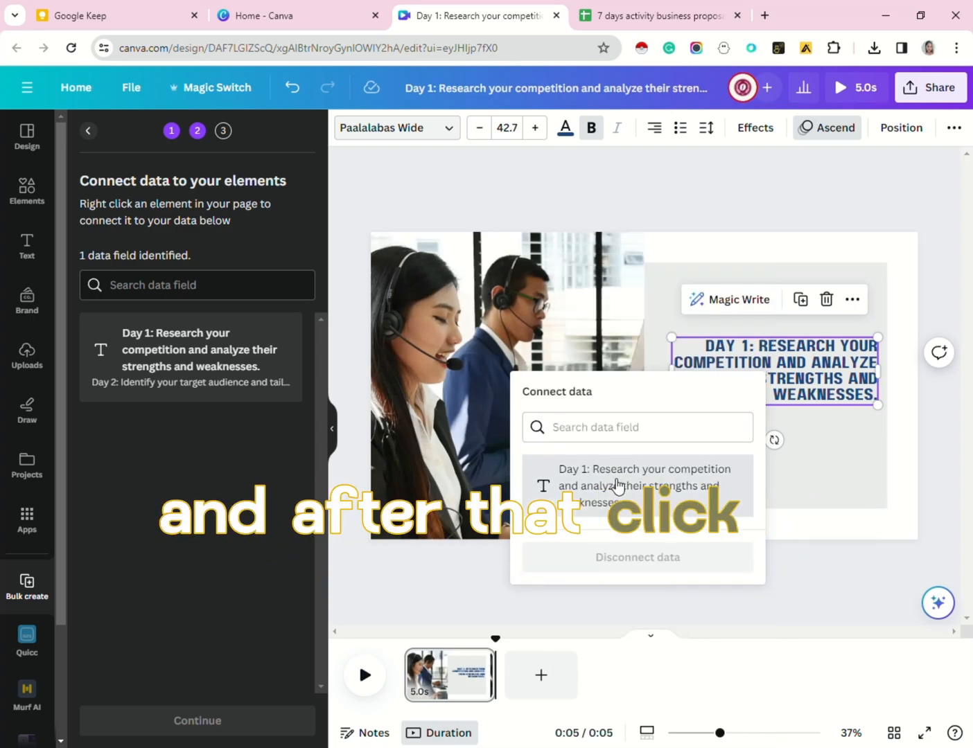
click(613, 485)
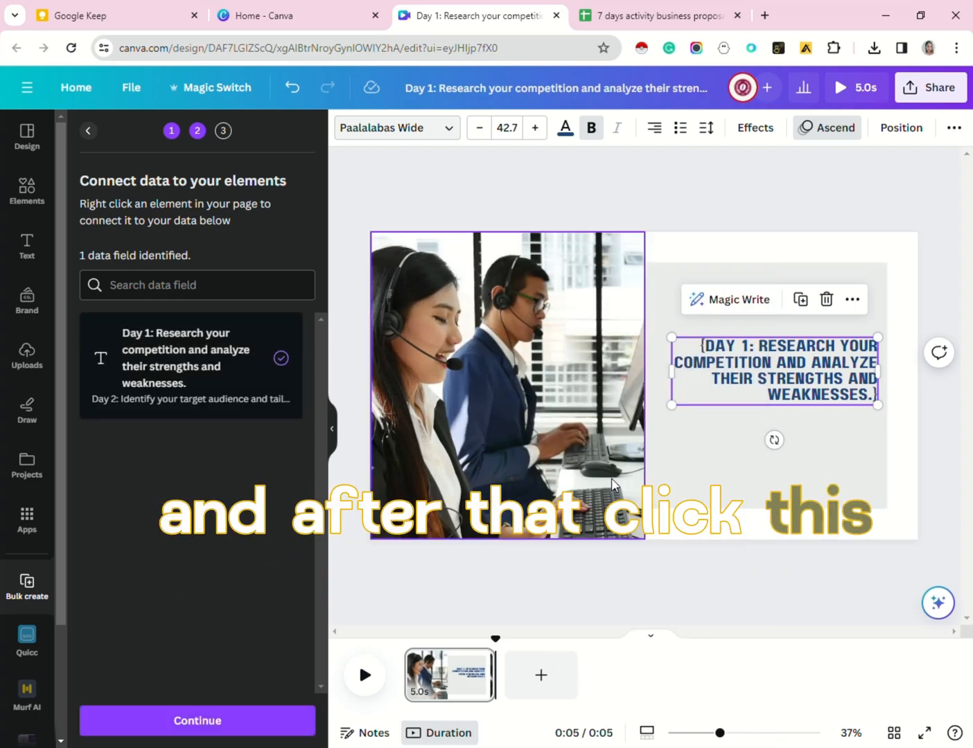
Disconnect the heading from the Day 1 data field and connect it to the same field again
click(714, 354)
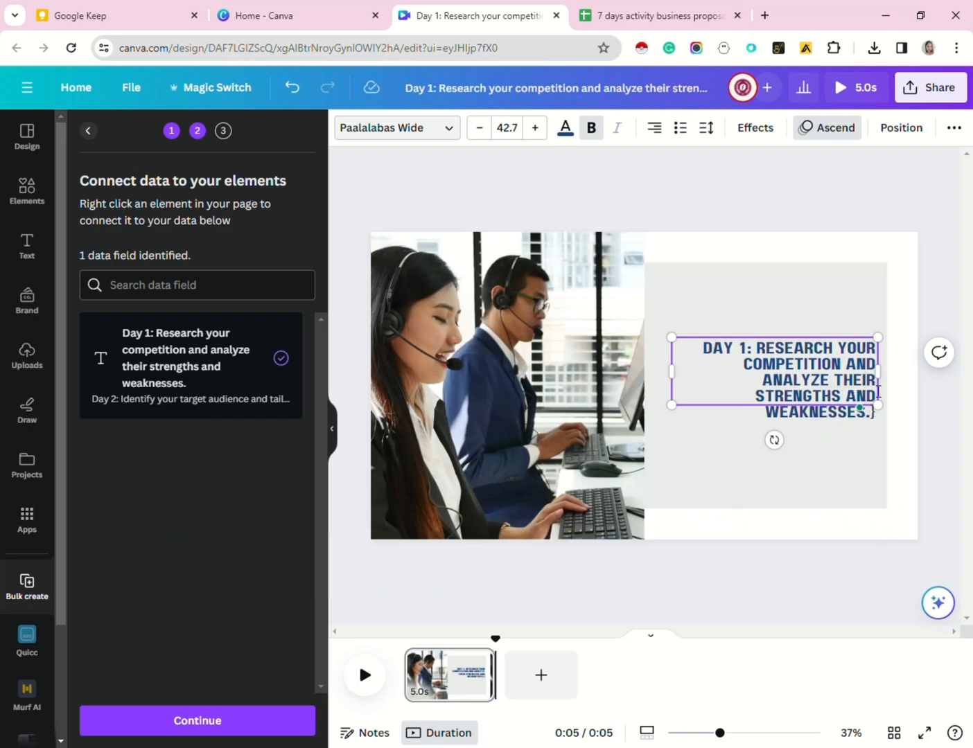
click(814, 200)
right_click(782, 369)
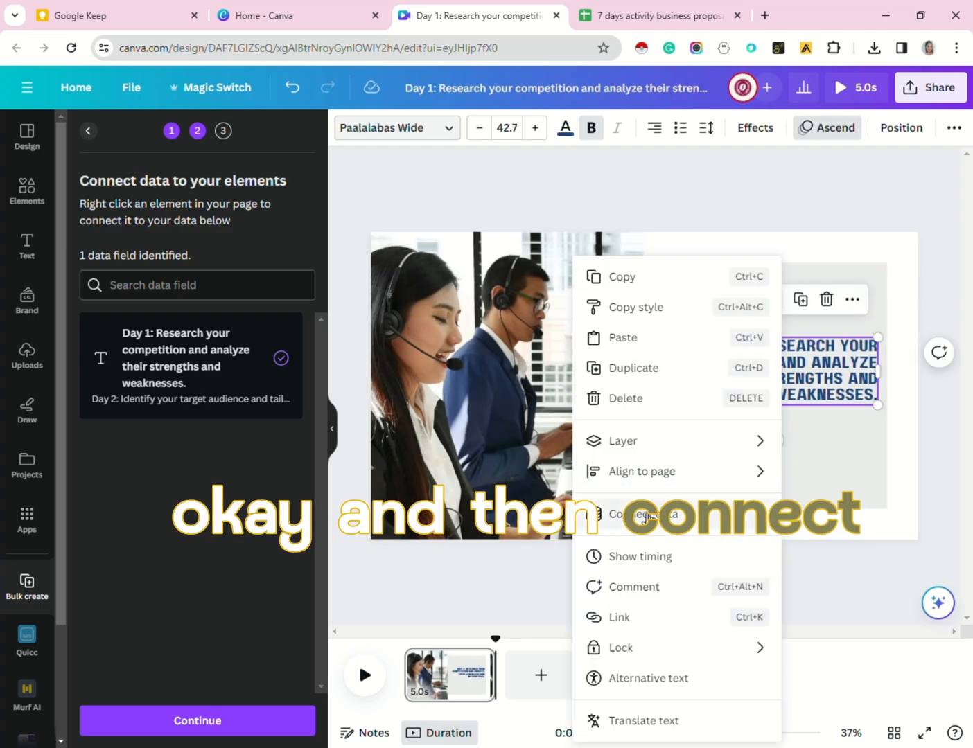
click(613, 515)
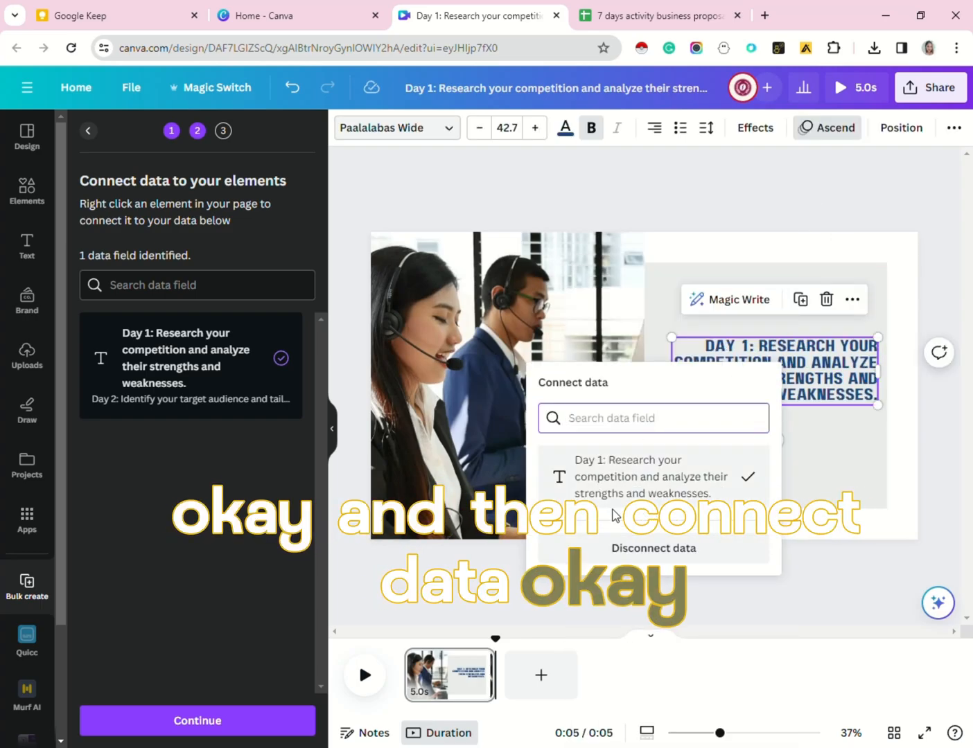
click(666, 488)
right_click(773, 388)
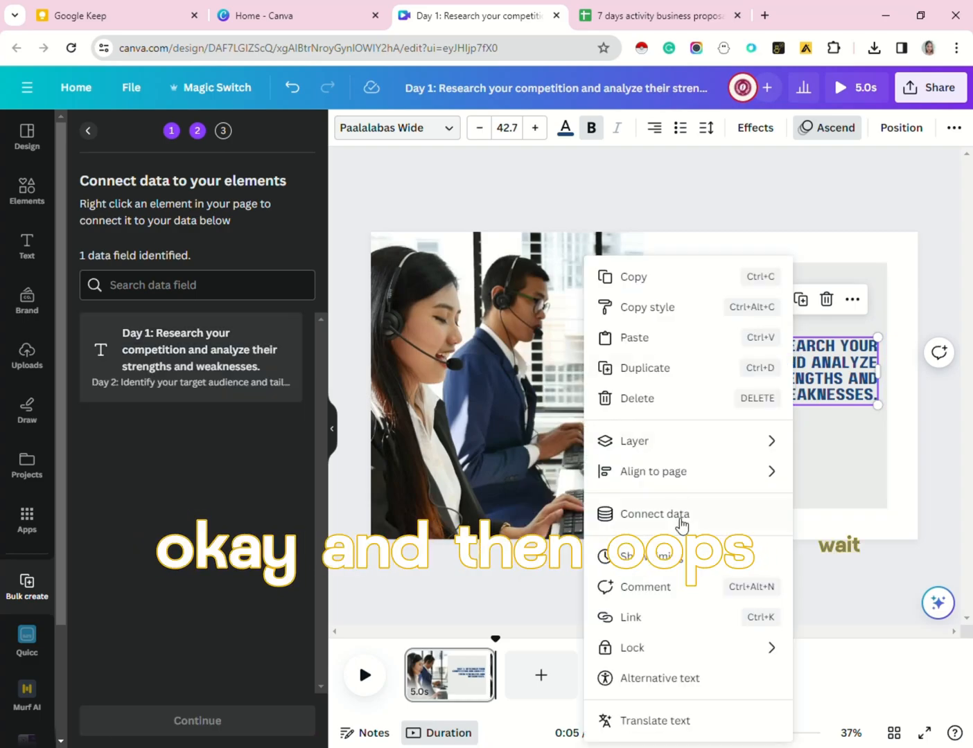
click(685, 510)
click(664, 490)
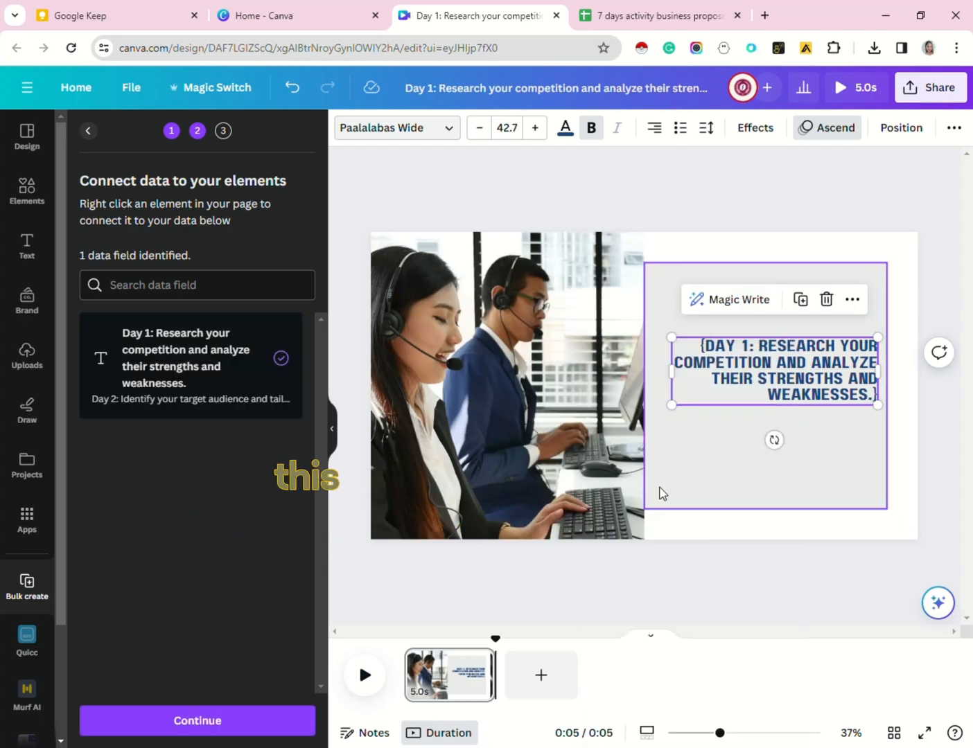
Continue to applying the data and generate the six designs with all entries from Day 2 to Day 7 selected
click(213, 723)
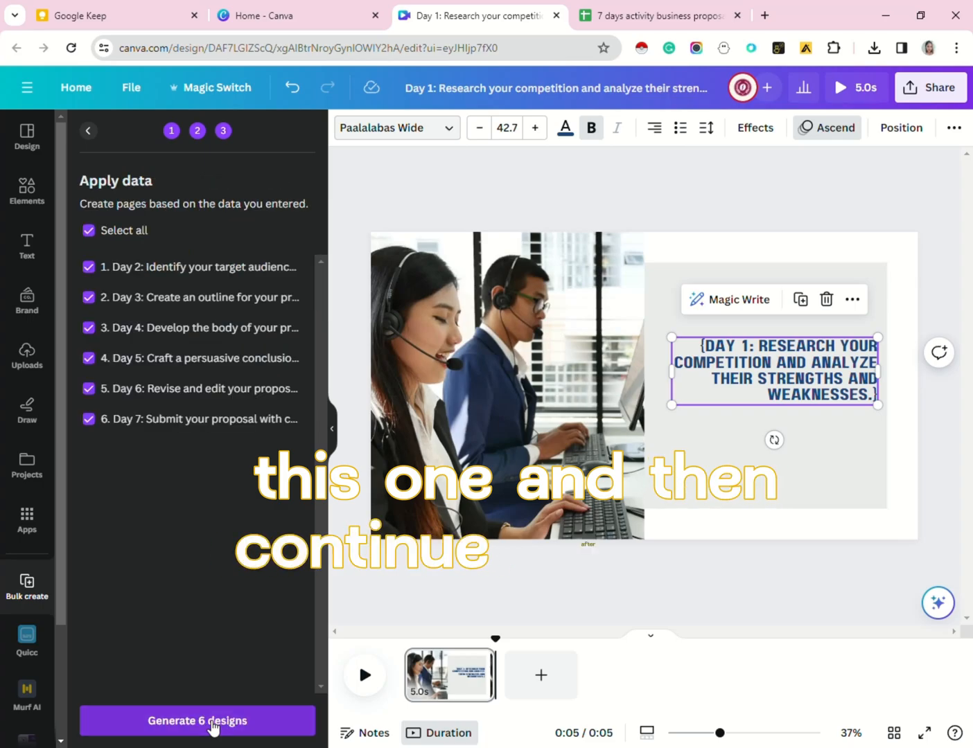
triple_click(711, 349)
click(713, 351)
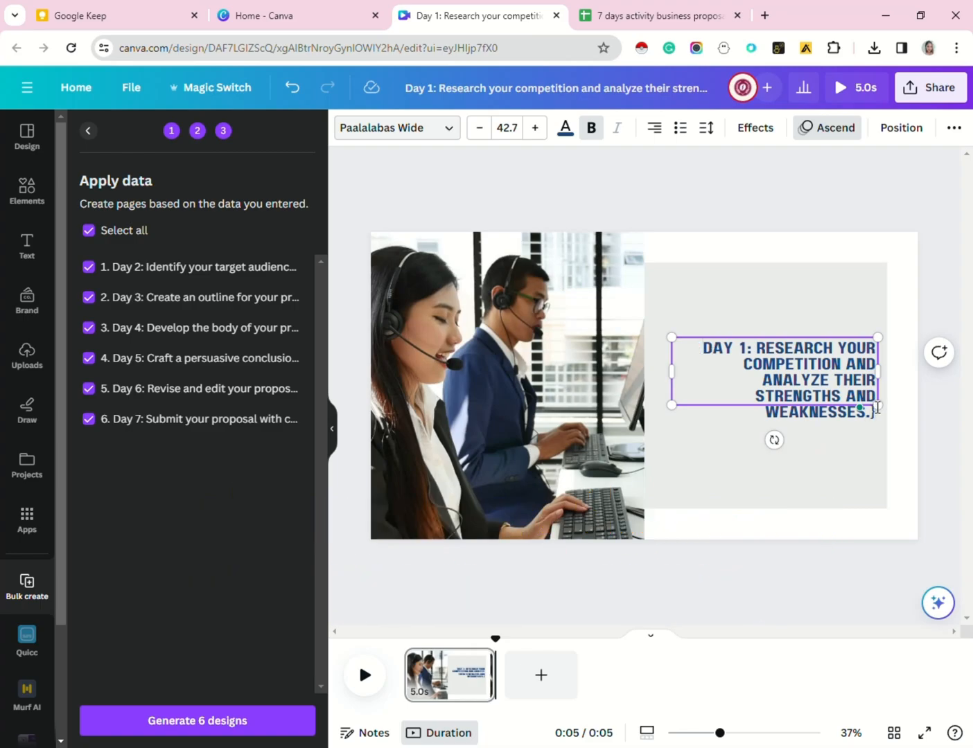
click(247, 724)
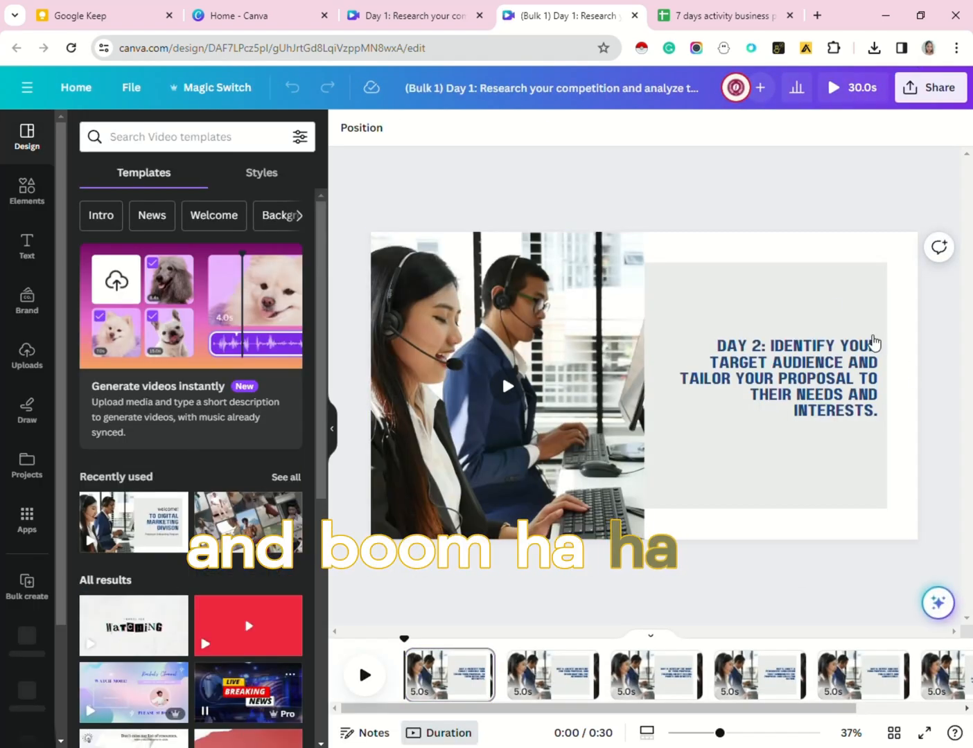
Review the generated pages from Day 3 to Day 7 and check how the Day 7 text fits its text box
click(574, 693)
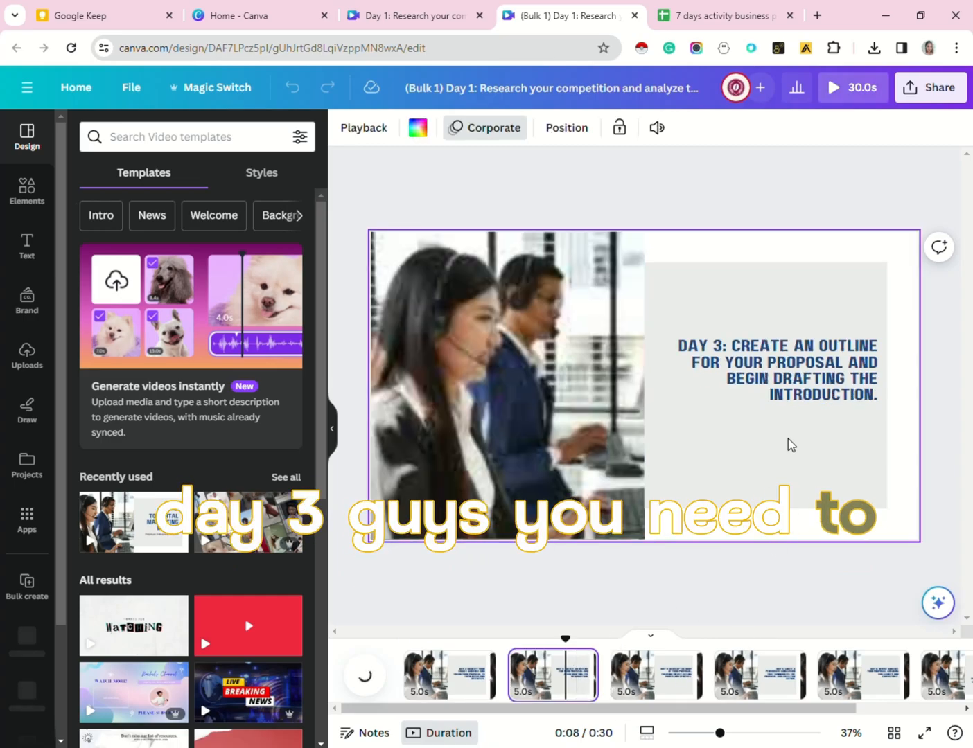
click(666, 685)
click(736, 687)
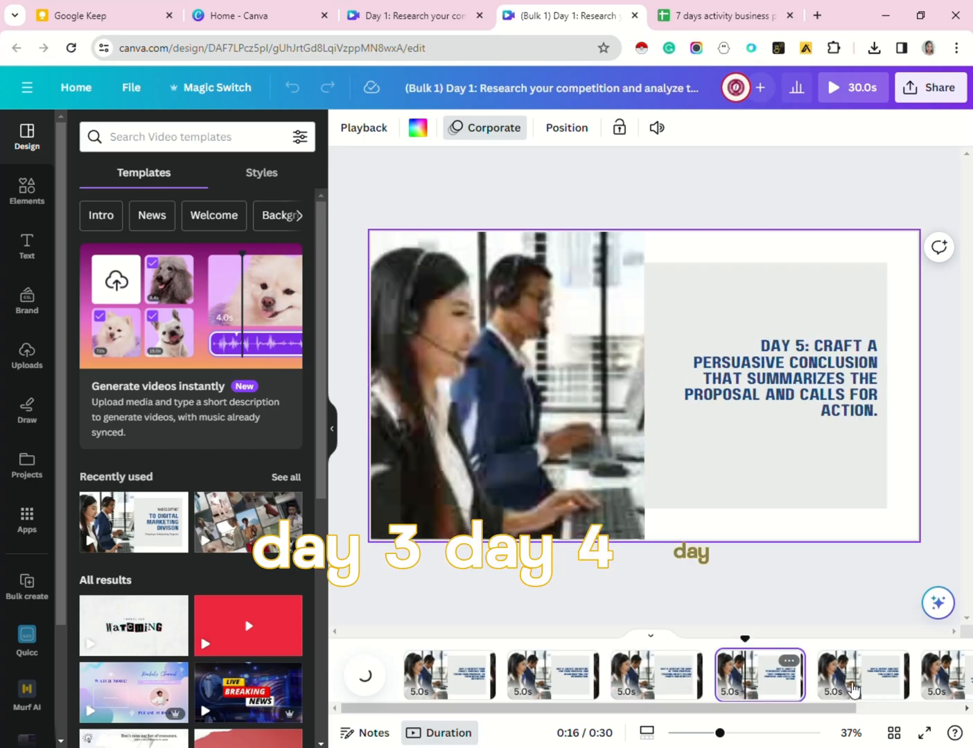
click(863, 686)
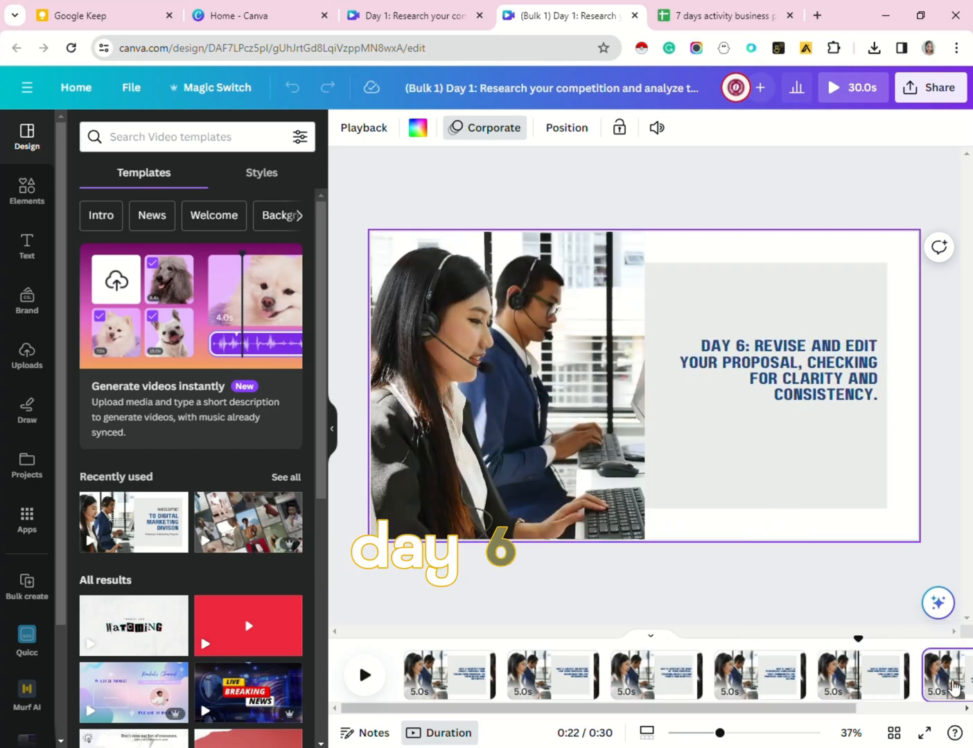
click(951, 685)
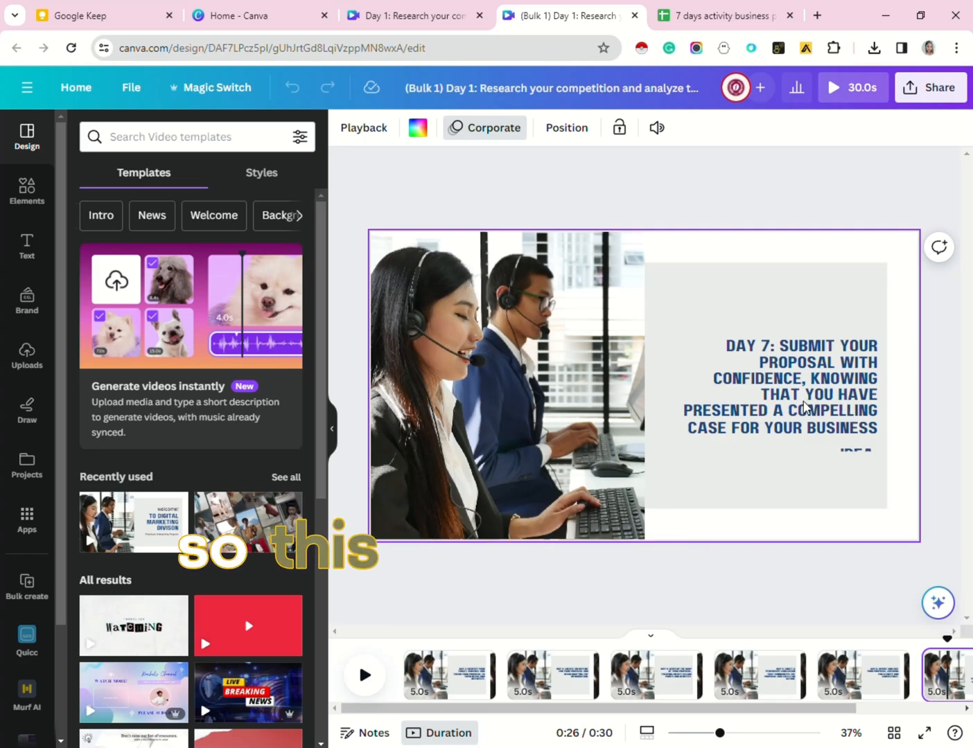
click(850, 412)
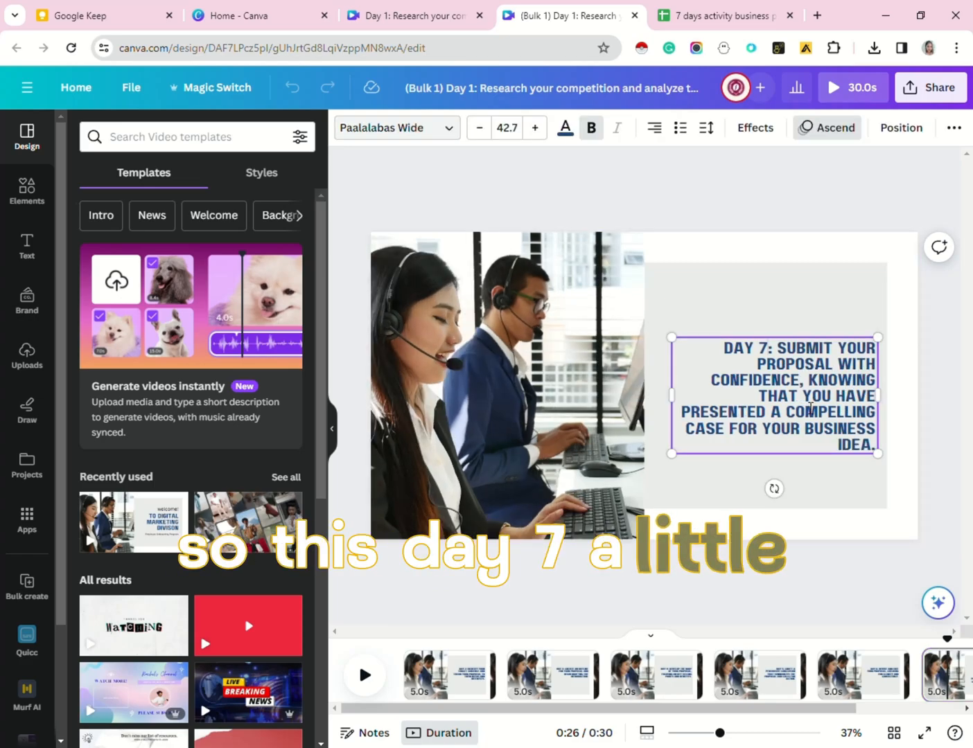
click(840, 561)
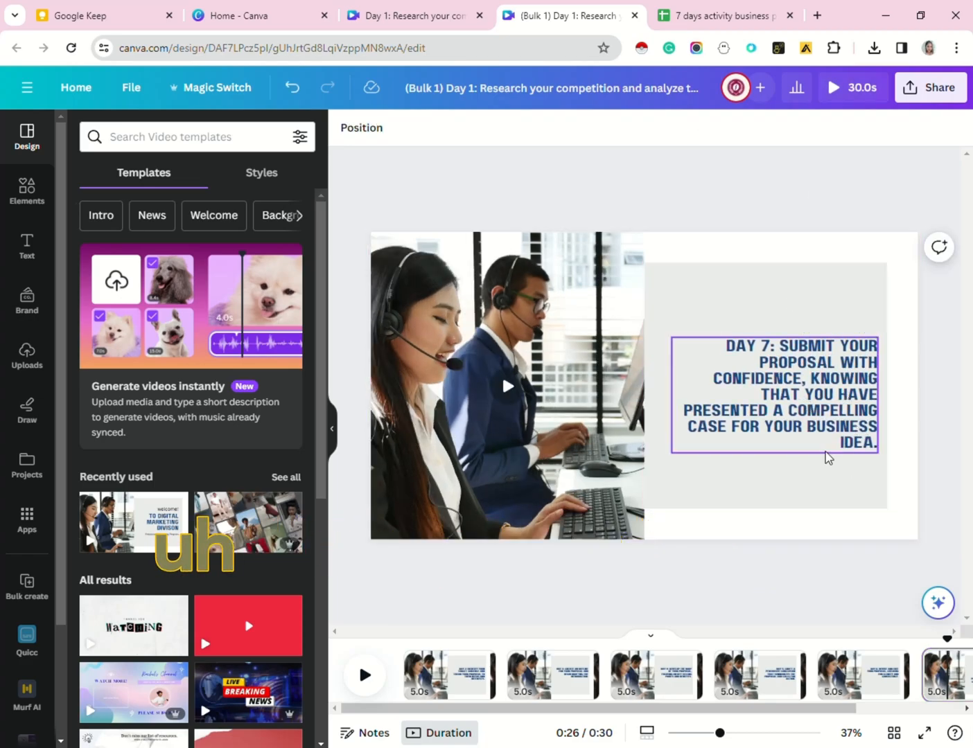